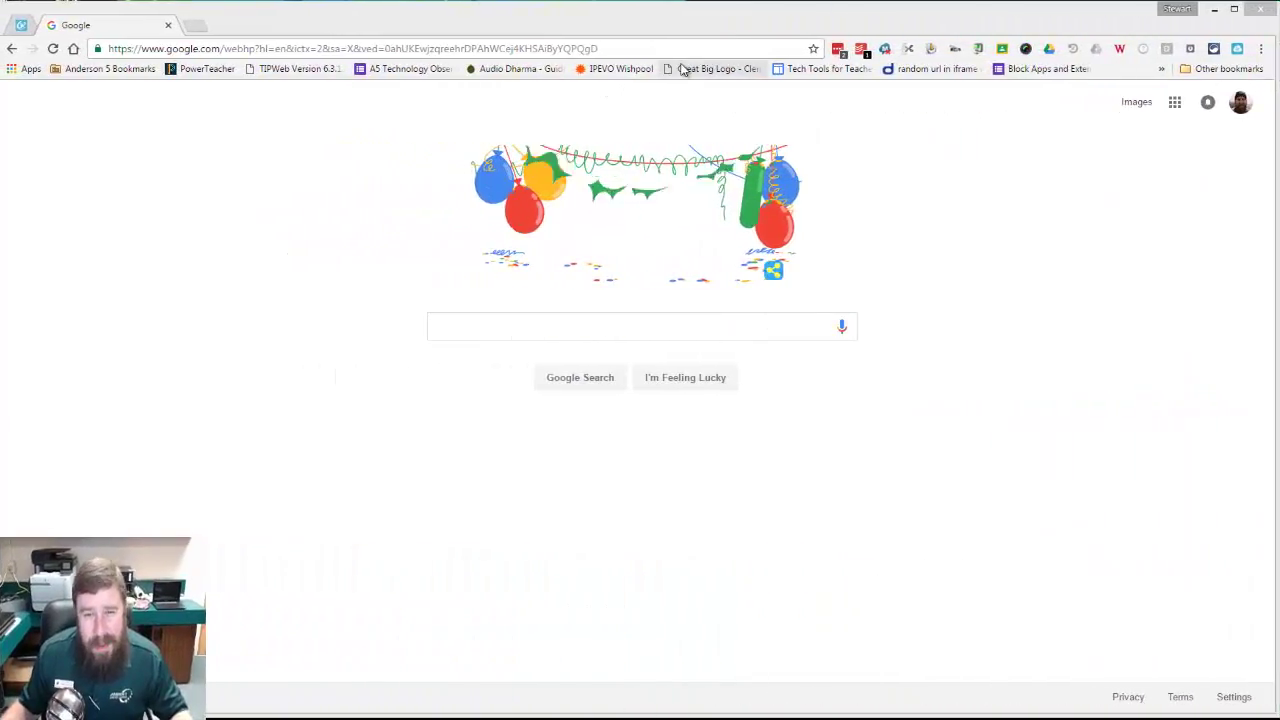
# Step: Search for 'chrome web' and open the Chrome Web Store
pyautogui.click(612, 48)
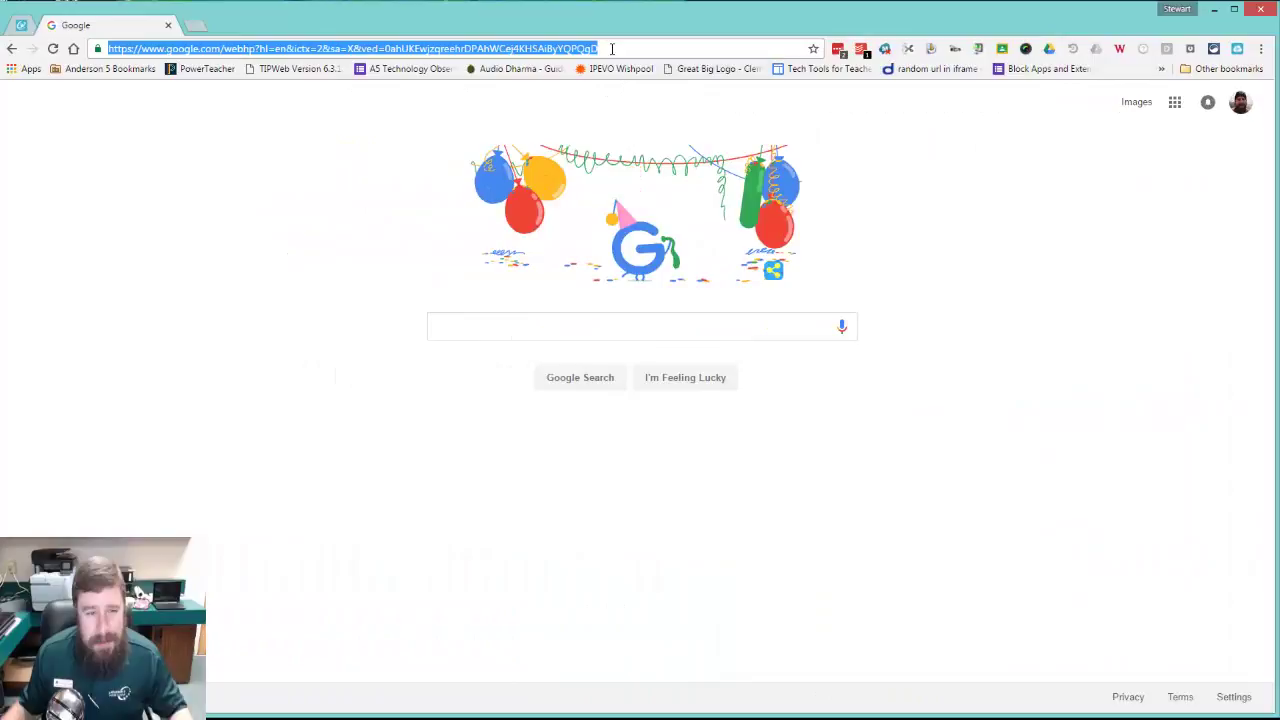
pyautogui.write('chr')
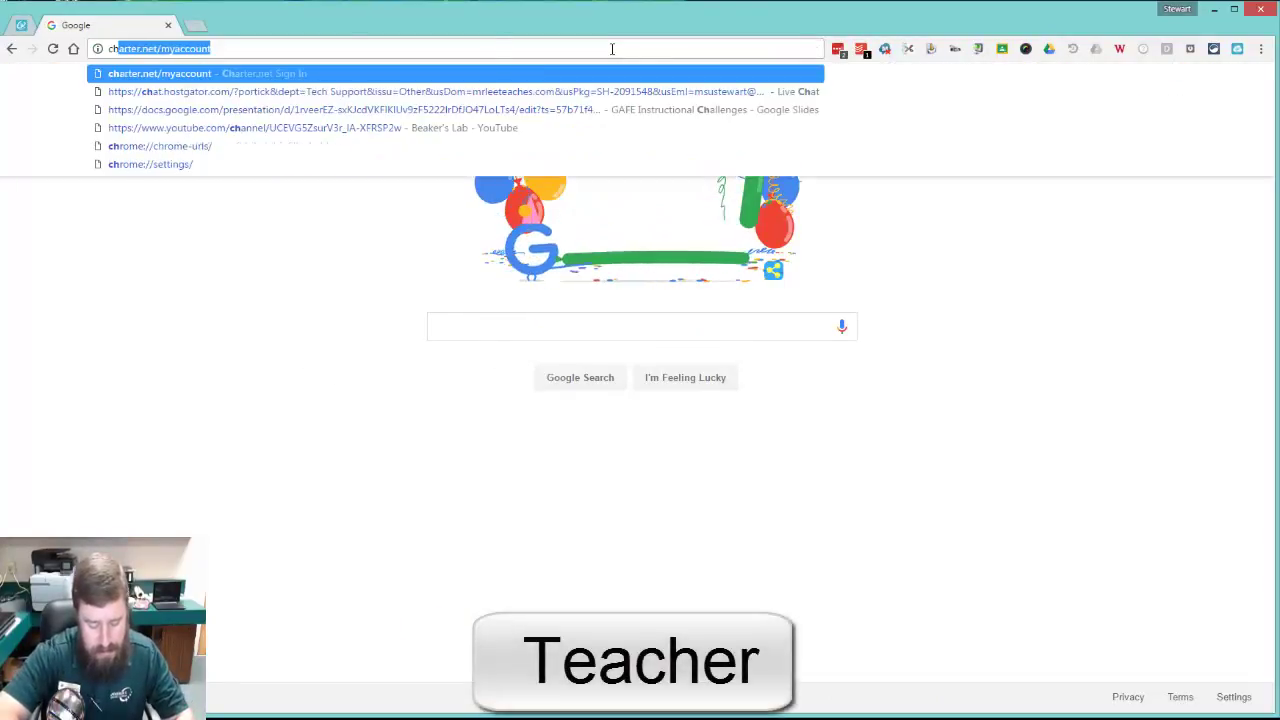
pyautogui.write('o')
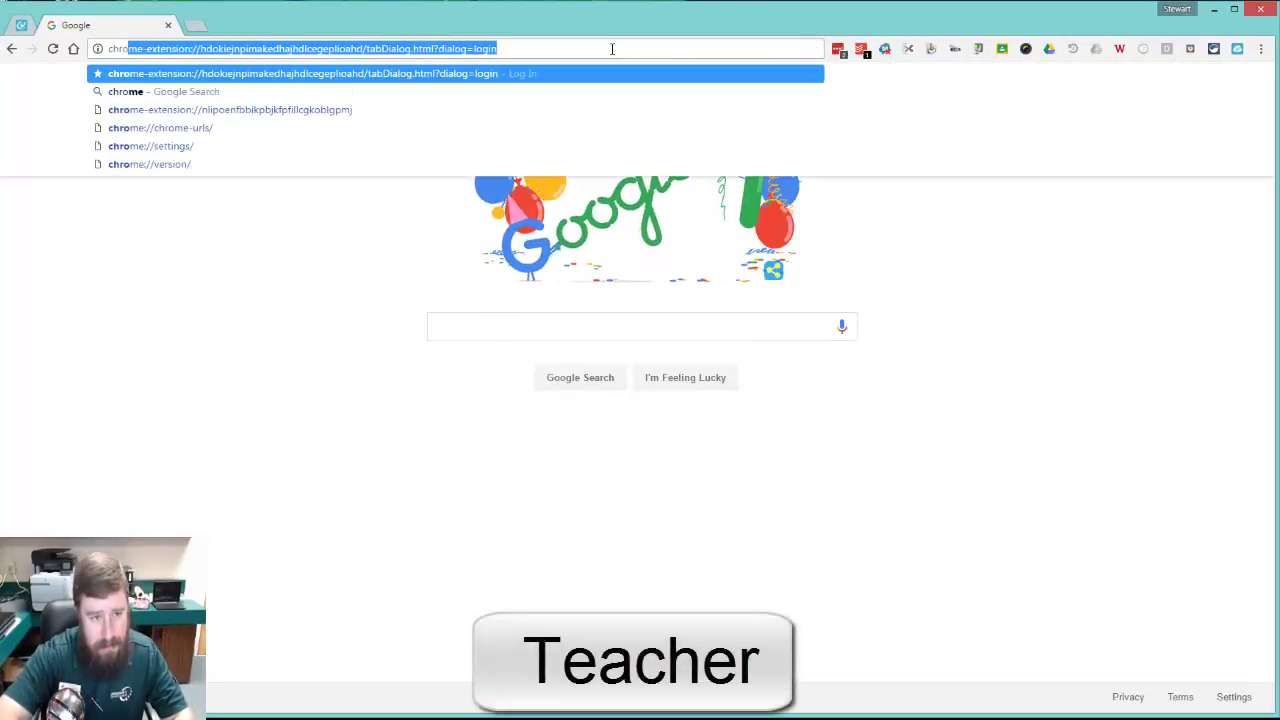
pyautogui.write('m')
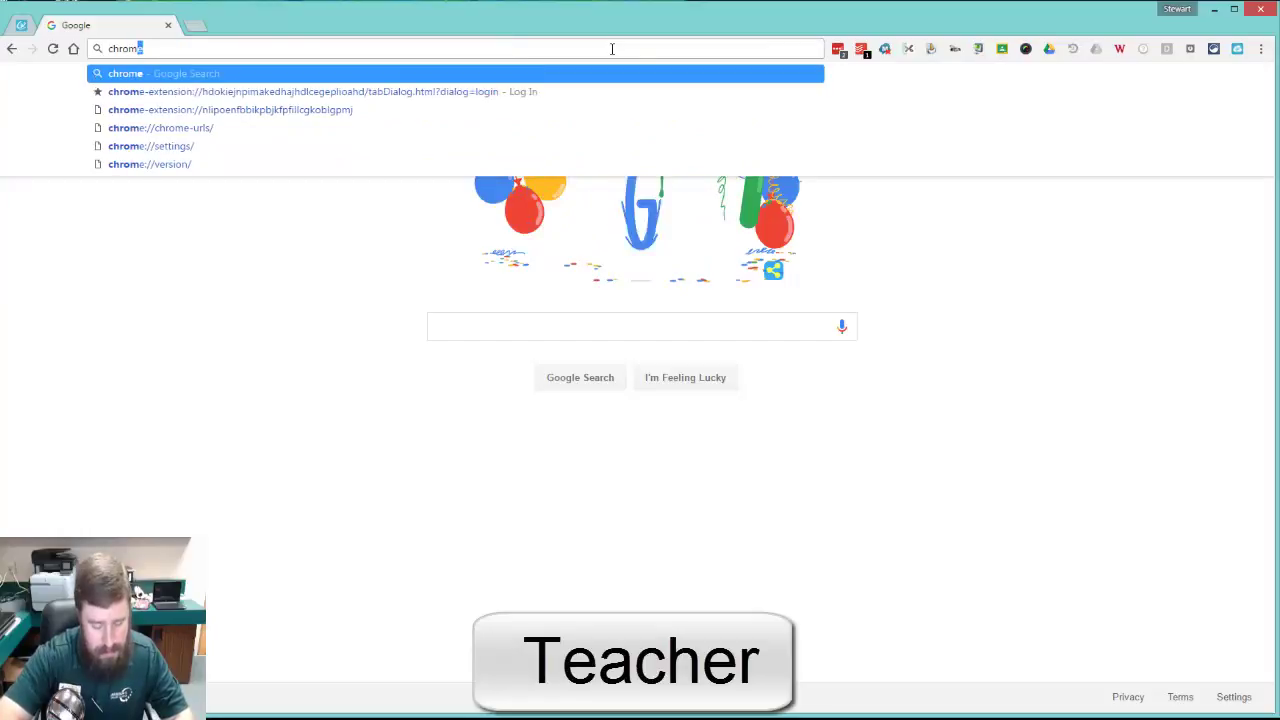
pyautogui.write('e web')
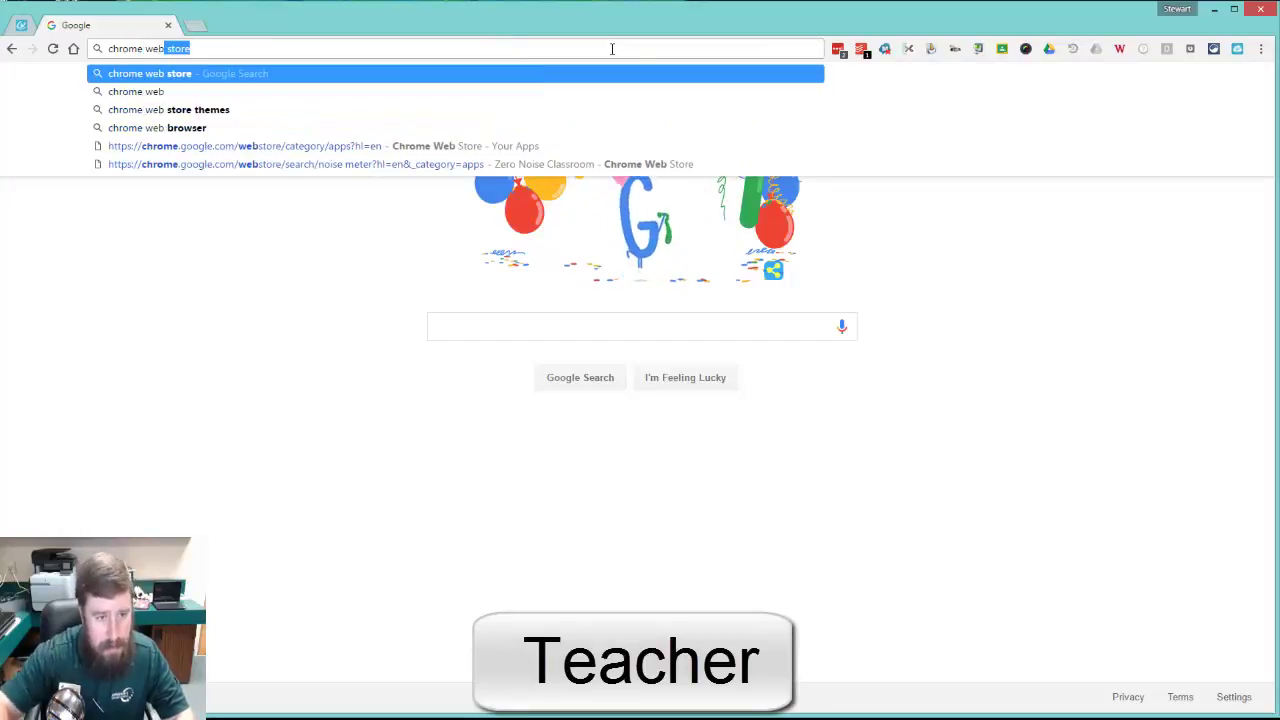
pyautogui.click(210, 92)
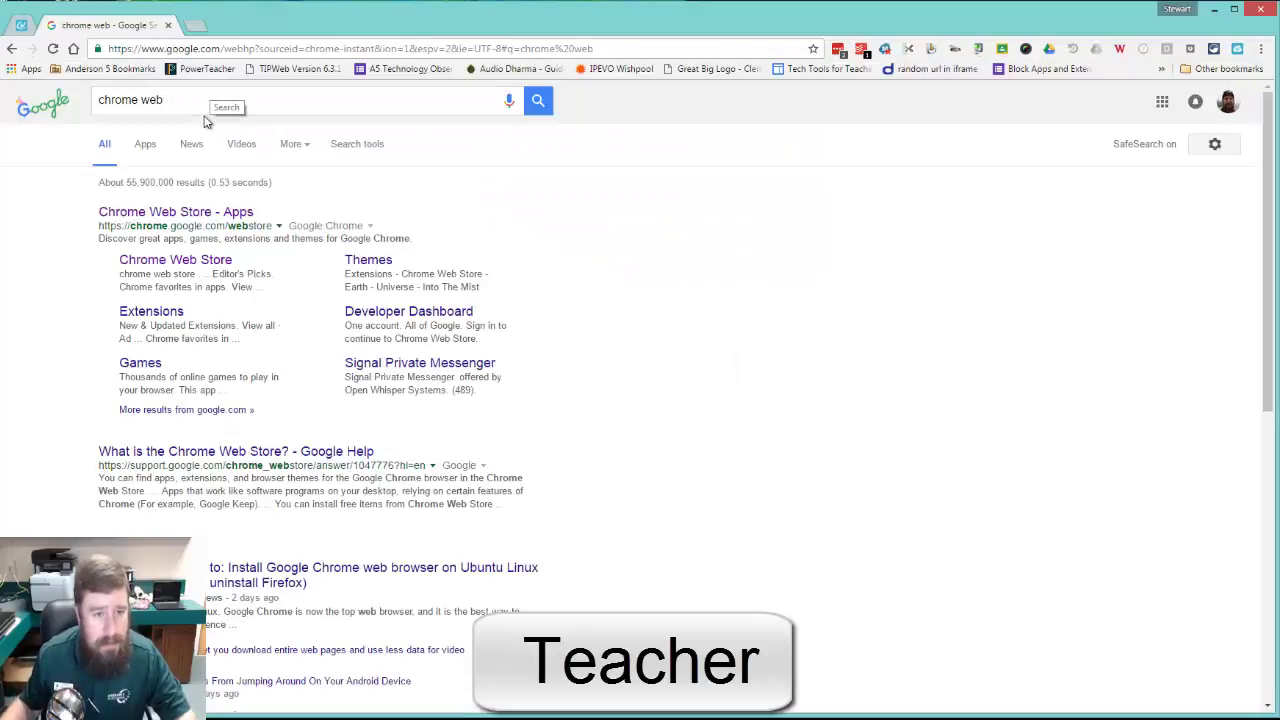
pyautogui.click(210, 222)
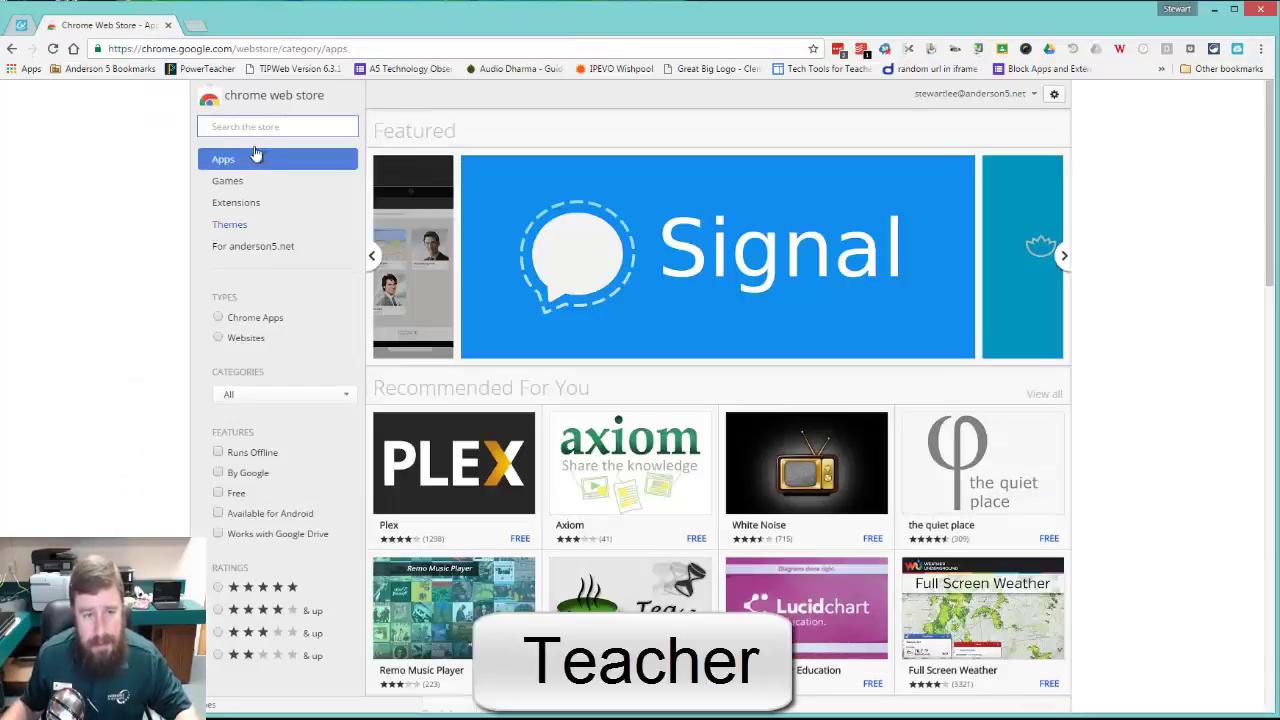
# Step: Search the Chrome Web Store for 'google cast'
pyautogui.click(256, 128)
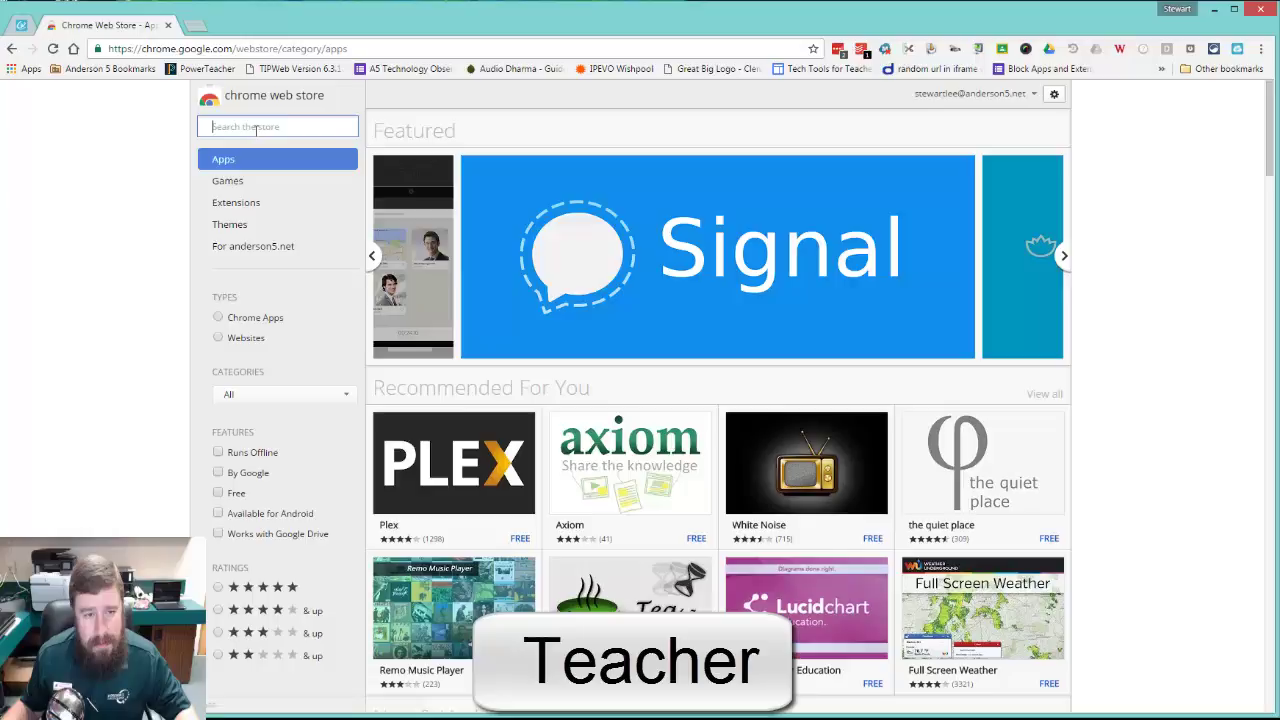
pyautogui.write('google ')
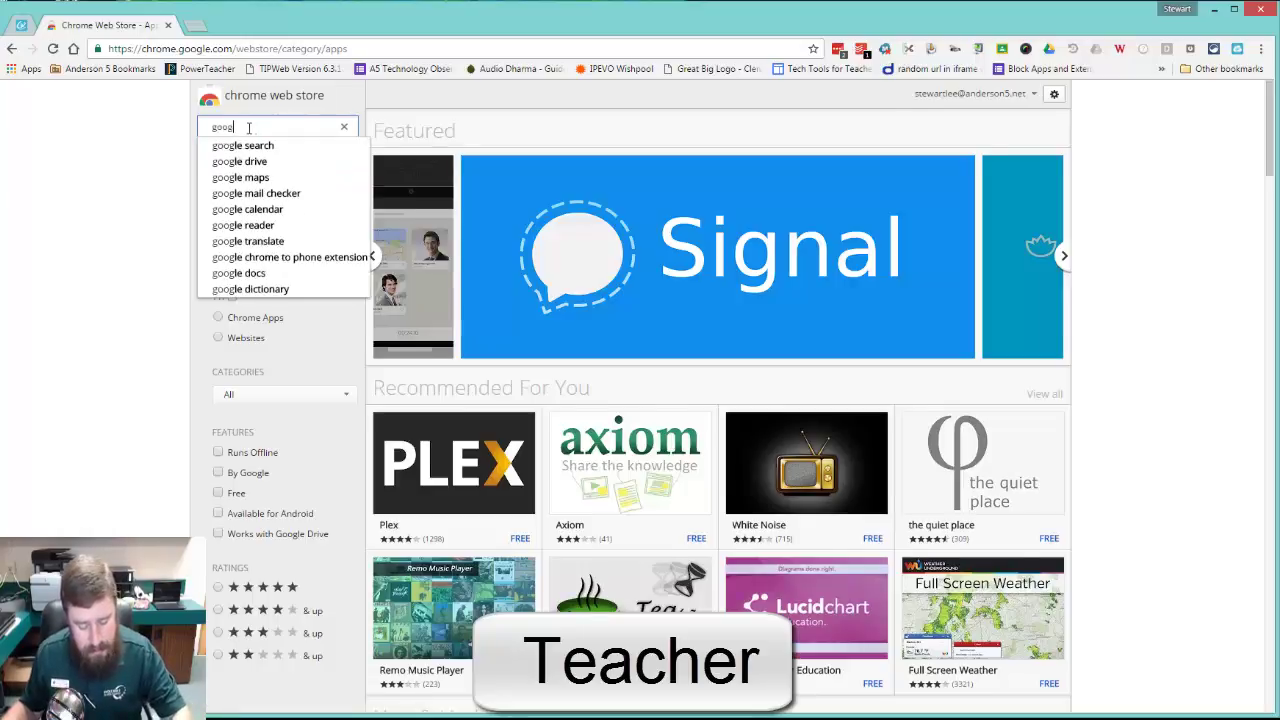
pyautogui.write('cast')
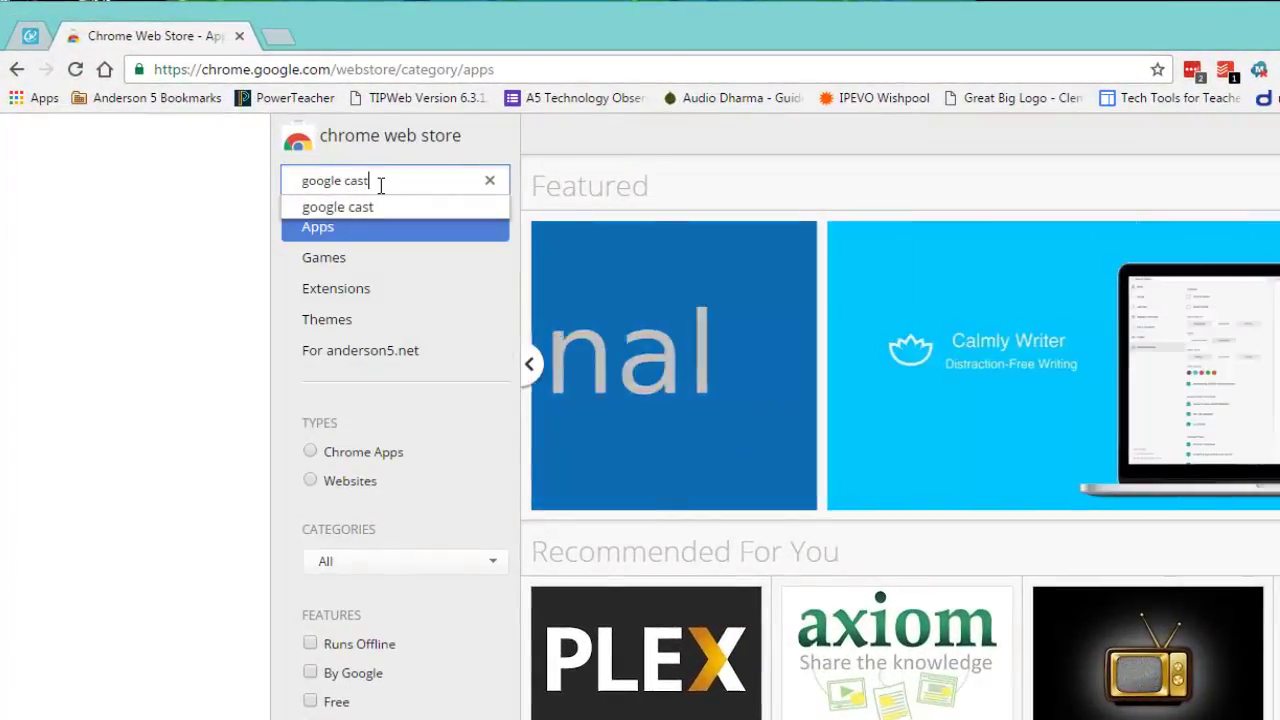
pyautogui.press('Return')
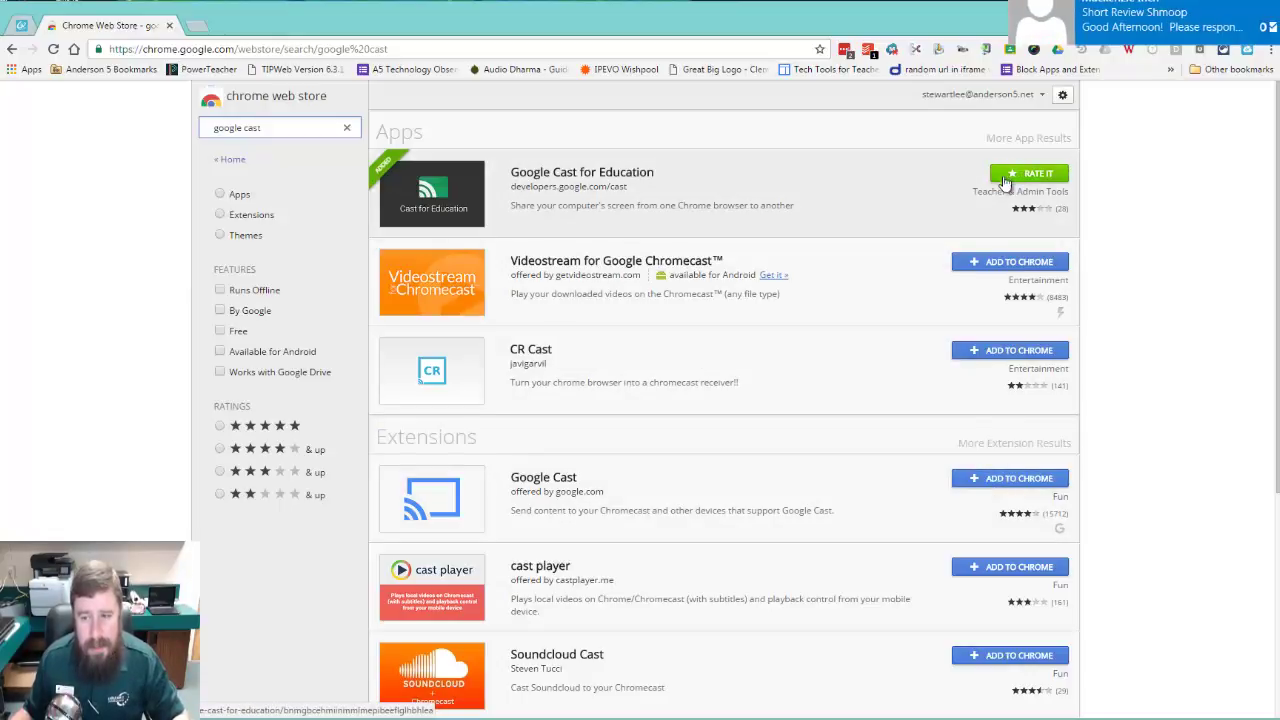
# Step: Review the google cast results and confirm Google Cast for Education is already added
pyautogui.click(261, 127)
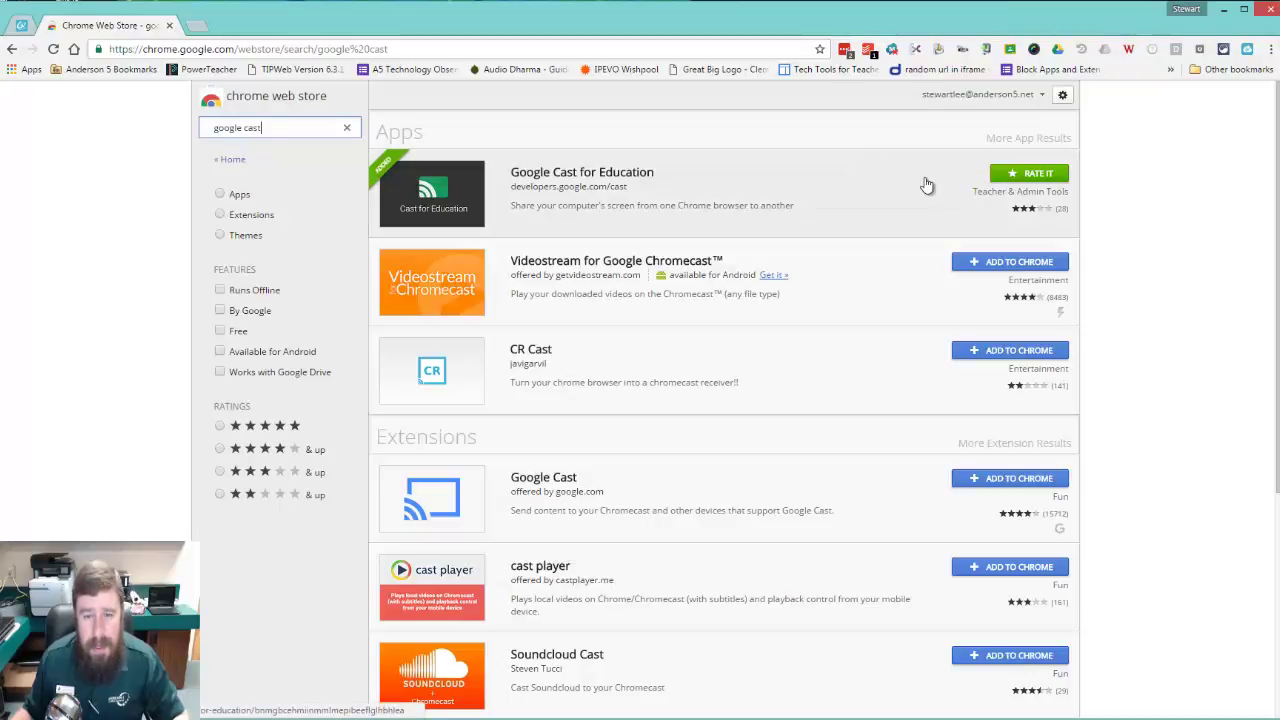
# Step: Launch Google Cast for Education from Chrome's Apps page
pyautogui.click(29, 72)
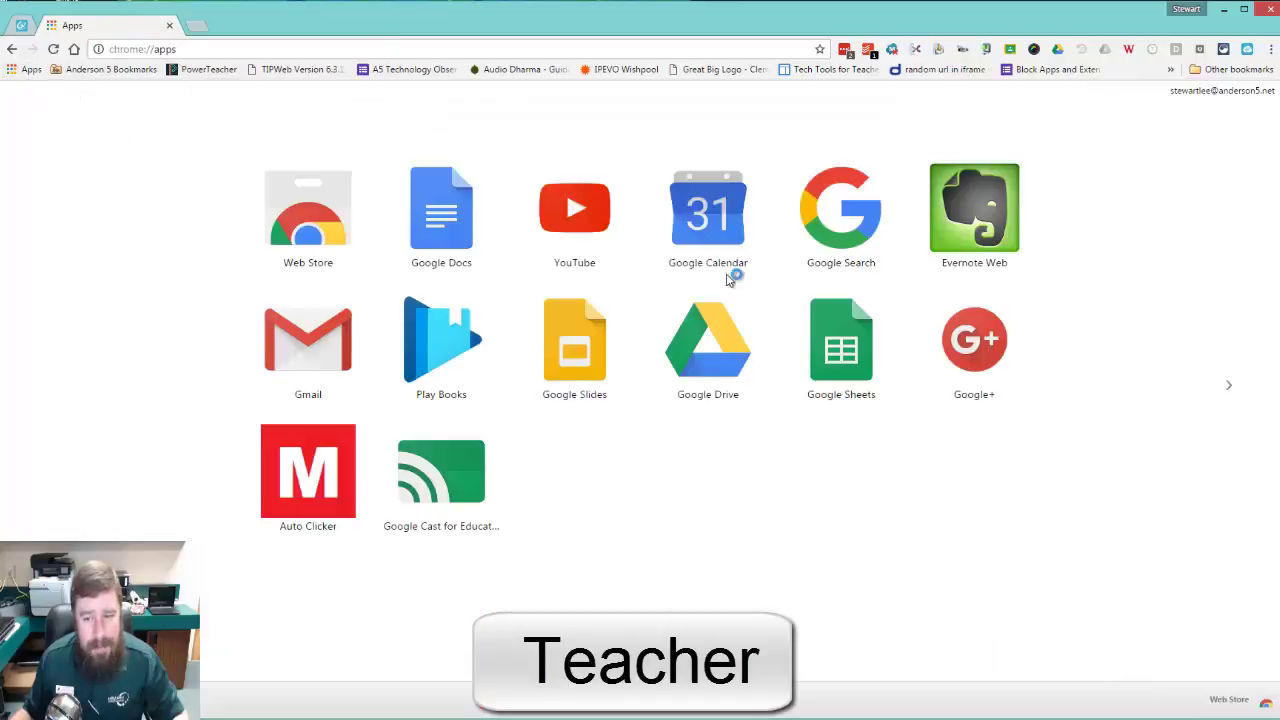
pyautogui.click(447, 489)
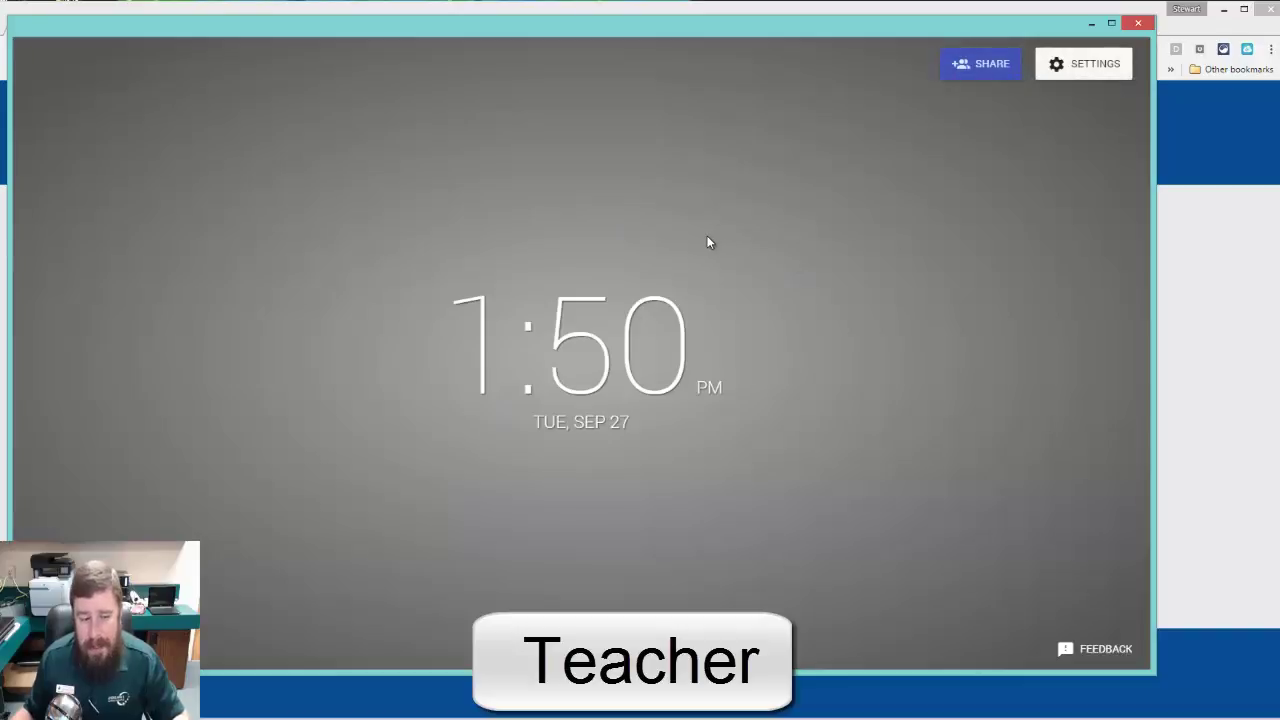
# Step: Save receiver settings named 'Mr Lee Office' with web background images turned off
pyautogui.click(1059, 72)
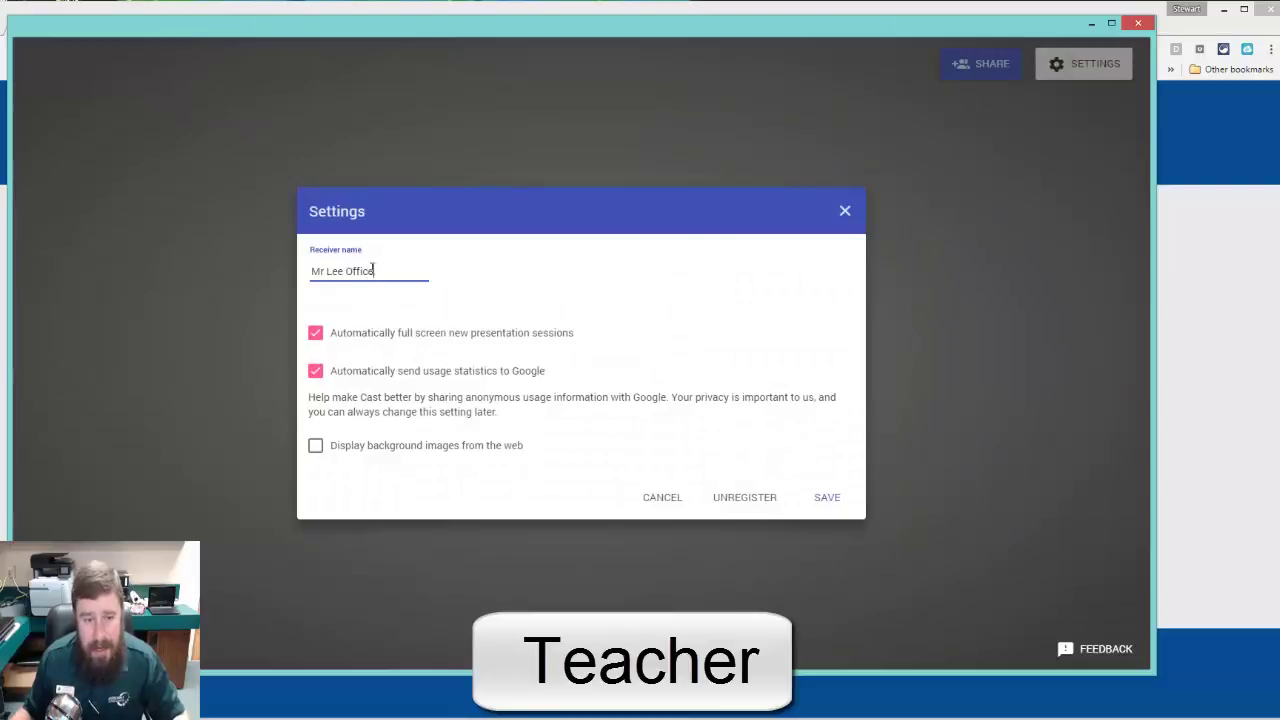
pyautogui.moveTo(386, 271); pyautogui.dragTo(287, 277)
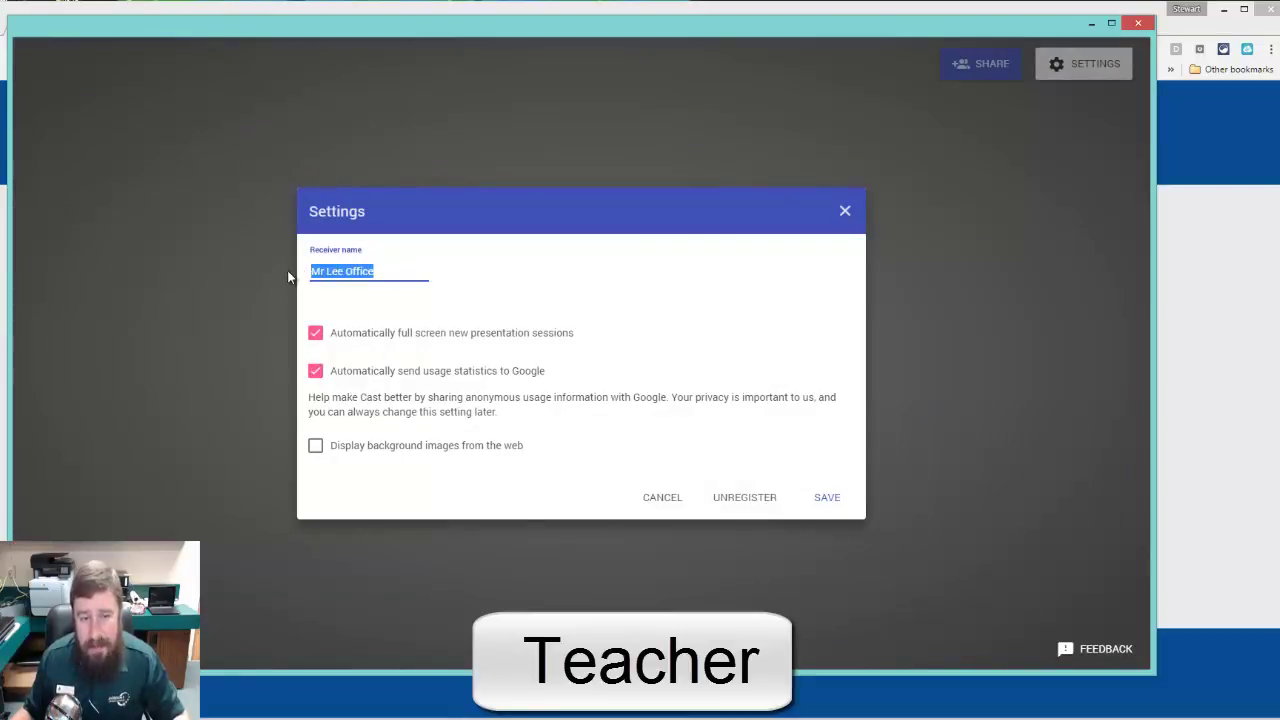
pyautogui.click(326, 272)
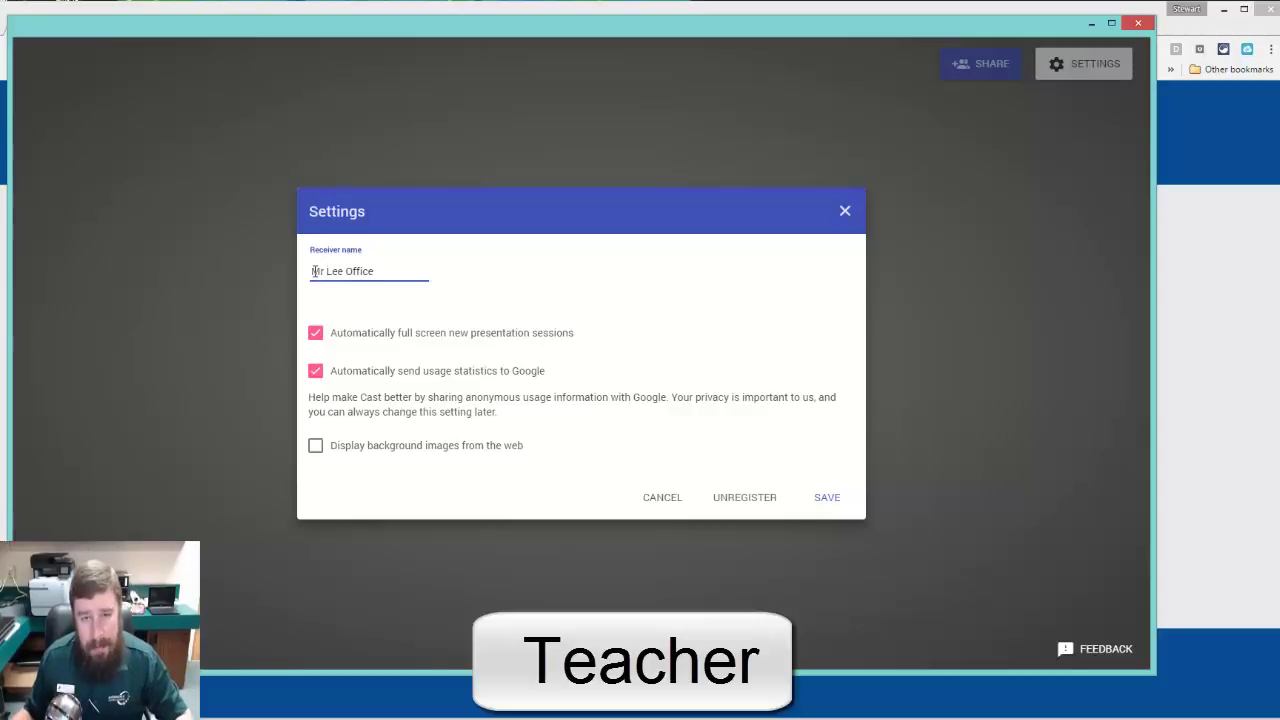
pyautogui.moveTo(312, 271); pyautogui.dragTo(372, 272)
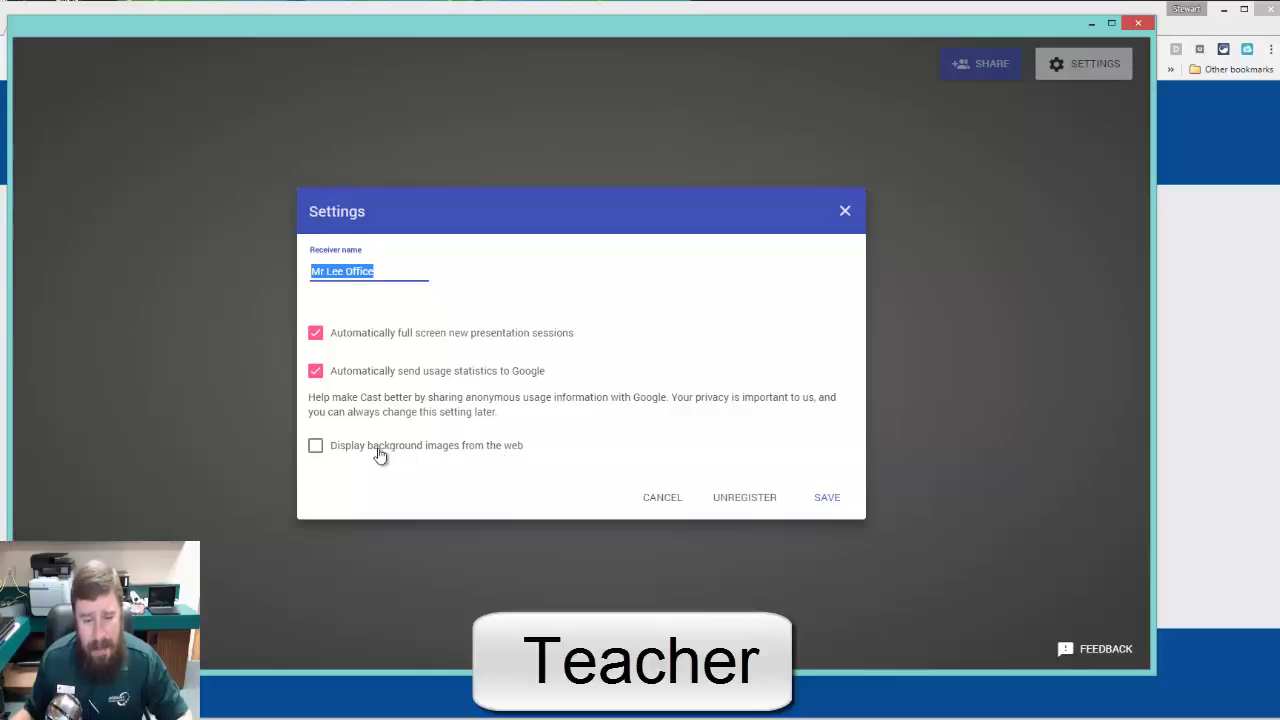
pyautogui.click(318, 447)
pyautogui.click(482, 452)
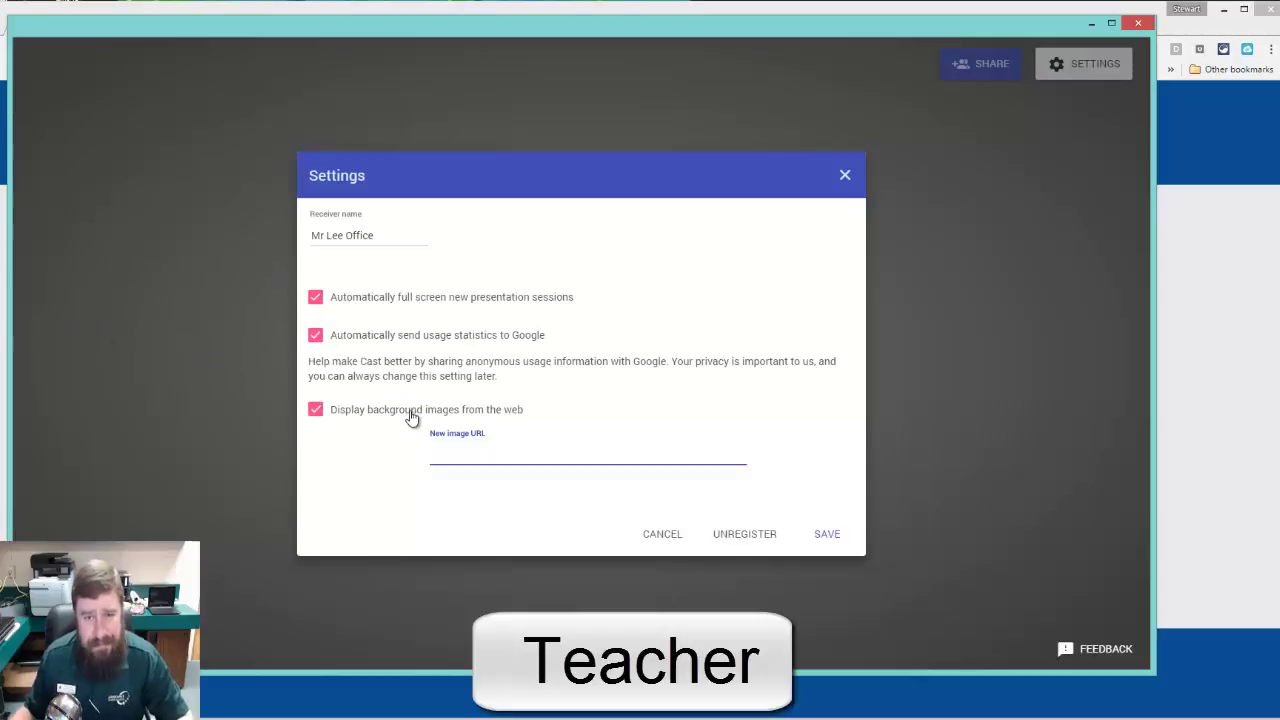
pyautogui.click(315, 412)
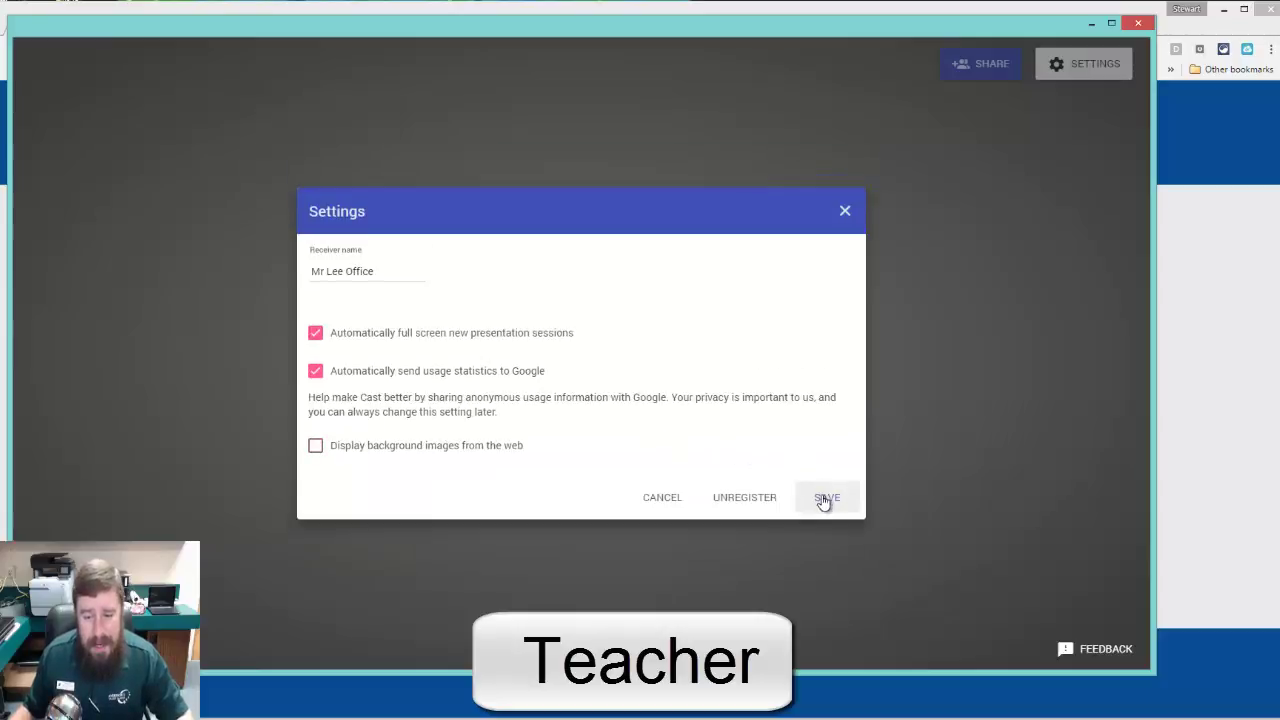
pyautogui.click(824, 498)
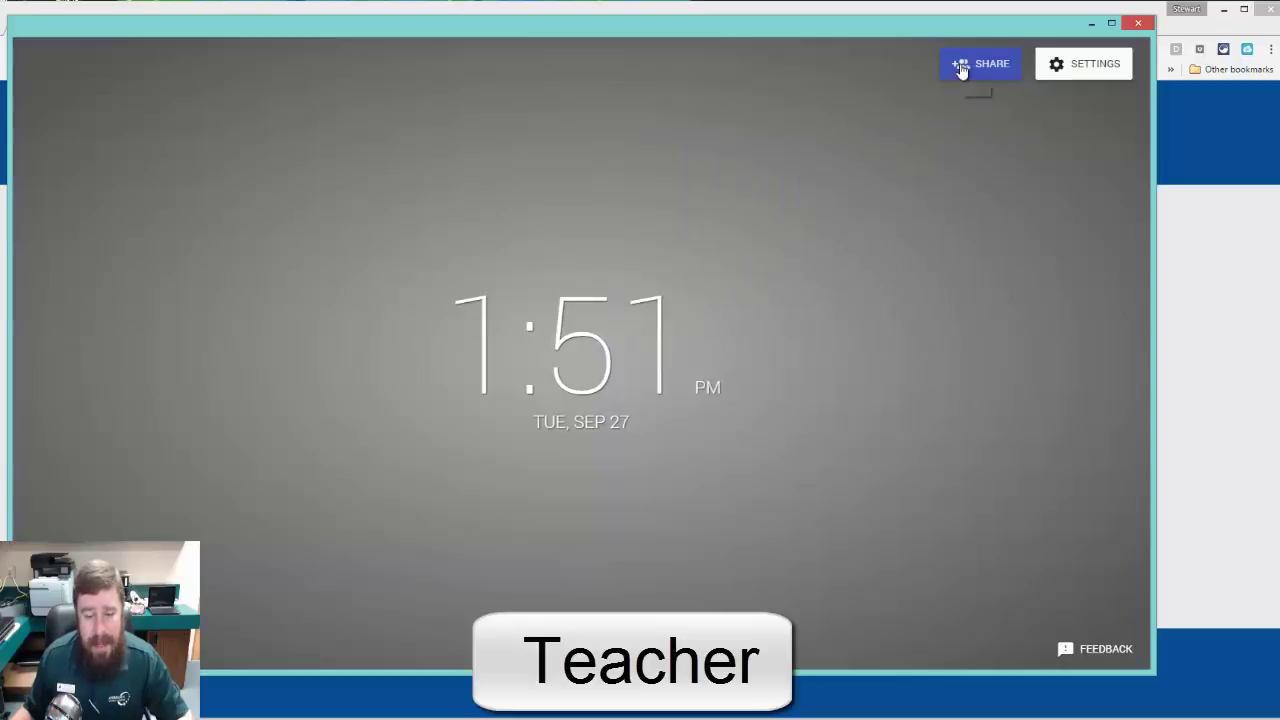
# Step: Open the receiver's Who has access list and show classes available to add
pyautogui.click(960, 67)
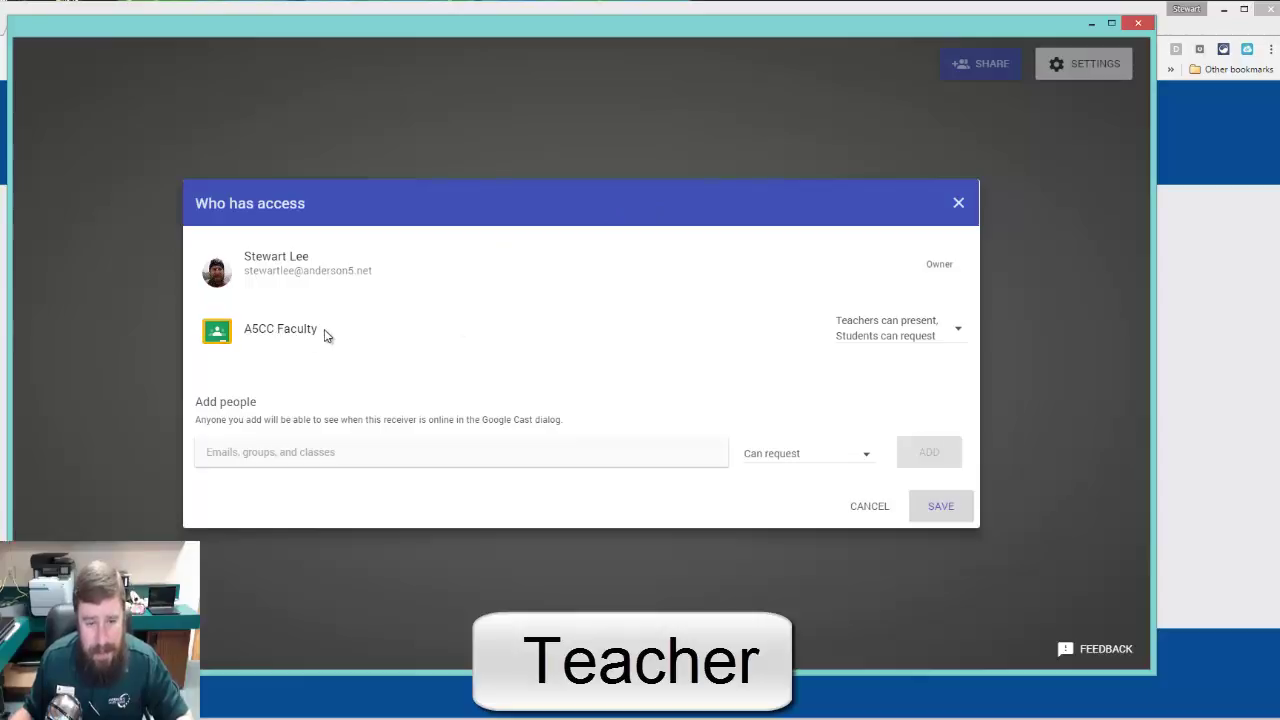
pyautogui.click(287, 455)
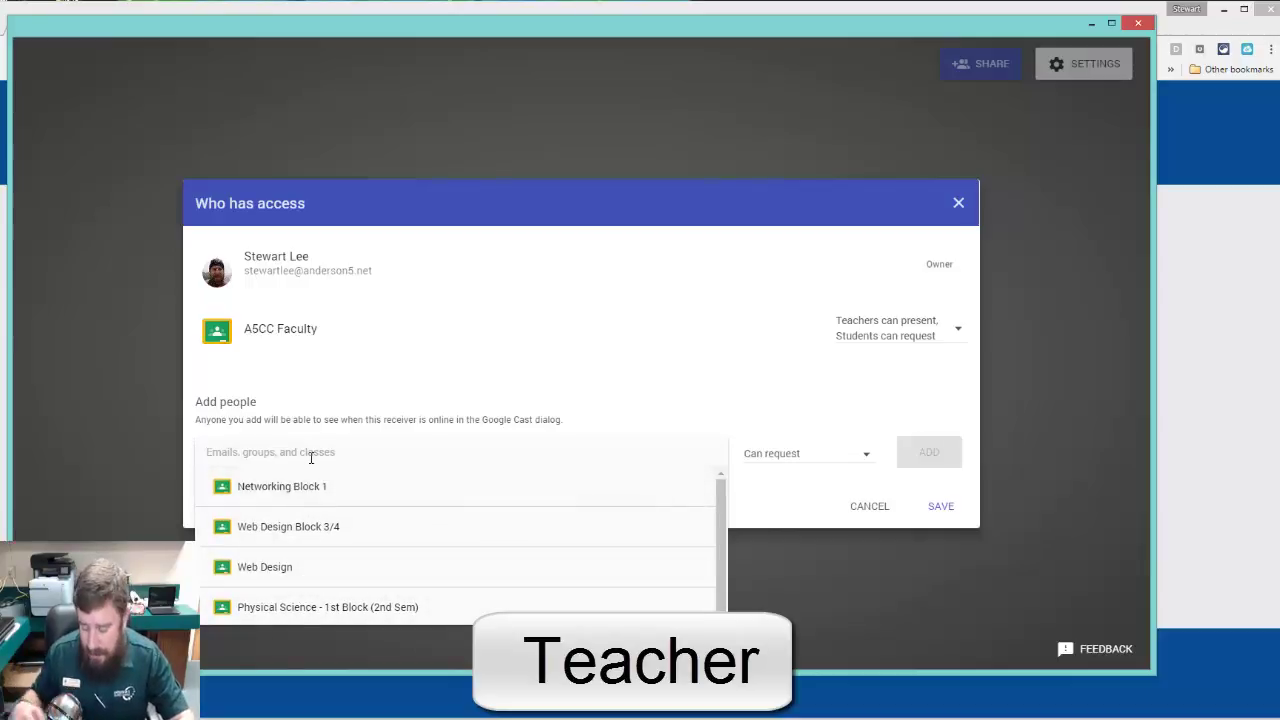
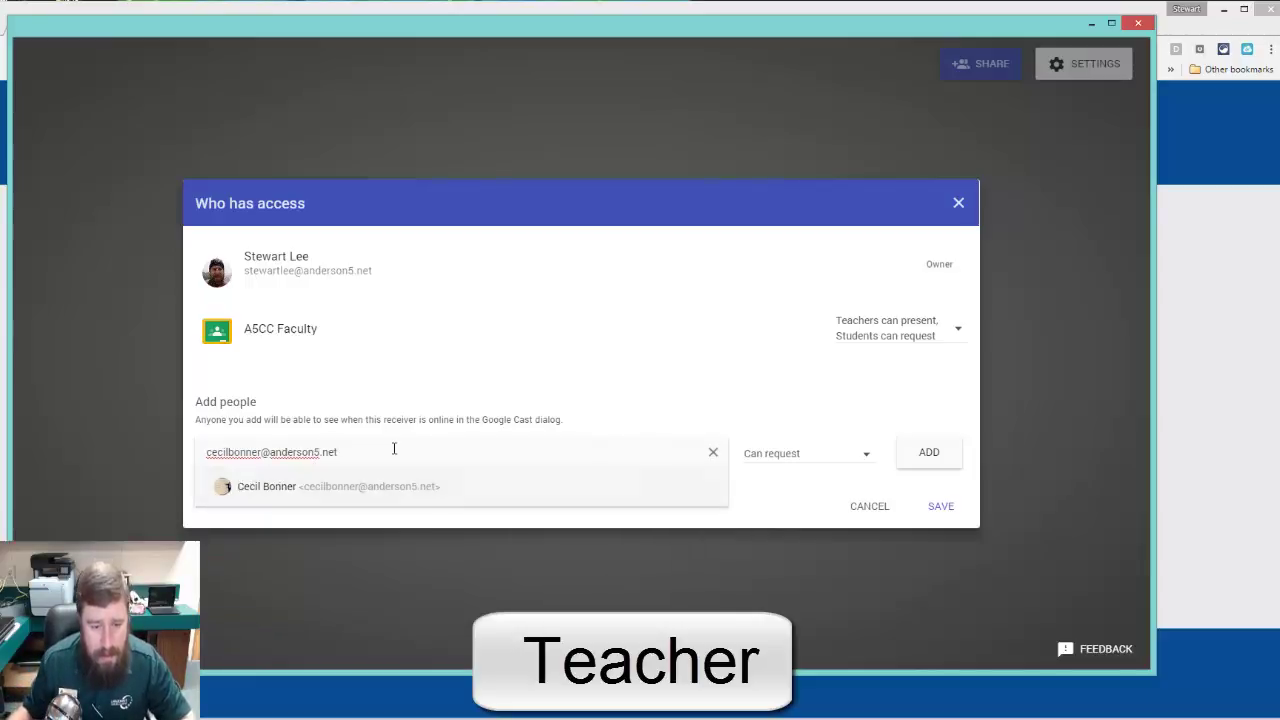
# Step: Enter a colleague's e-mail address and give them the Can request permission
pyautogui.click(336, 487)
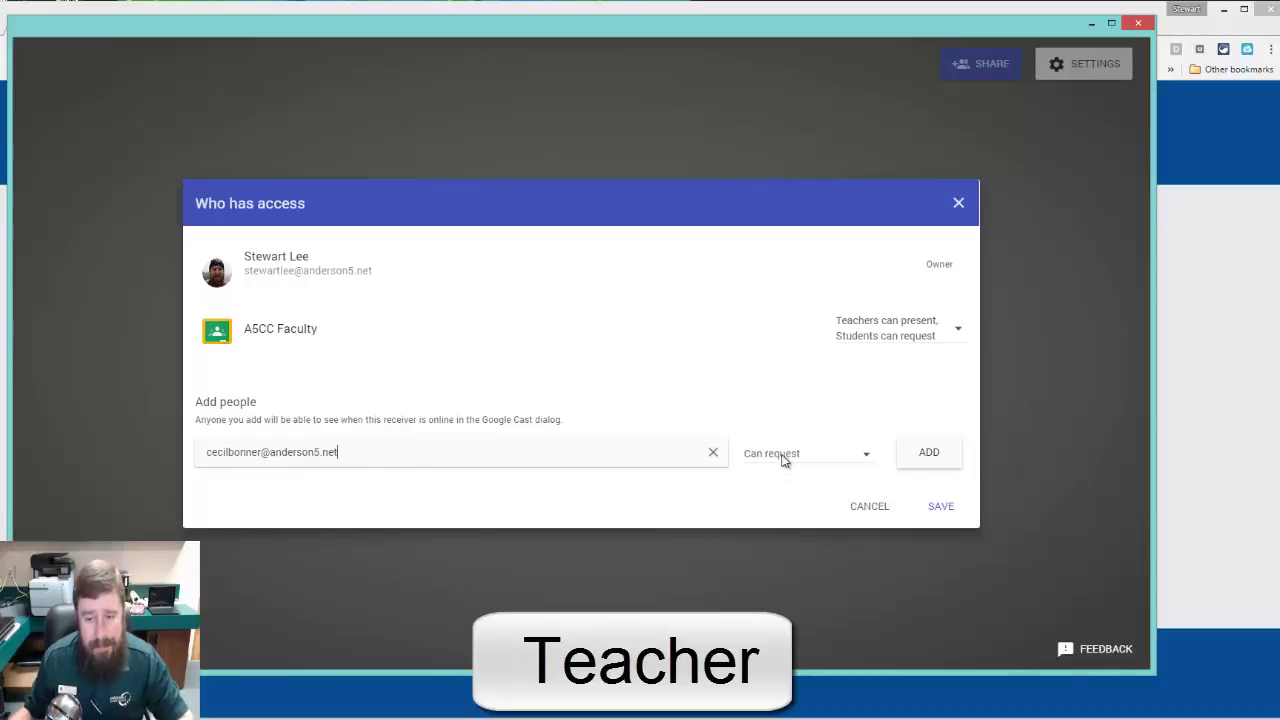
pyautogui.click(783, 458)
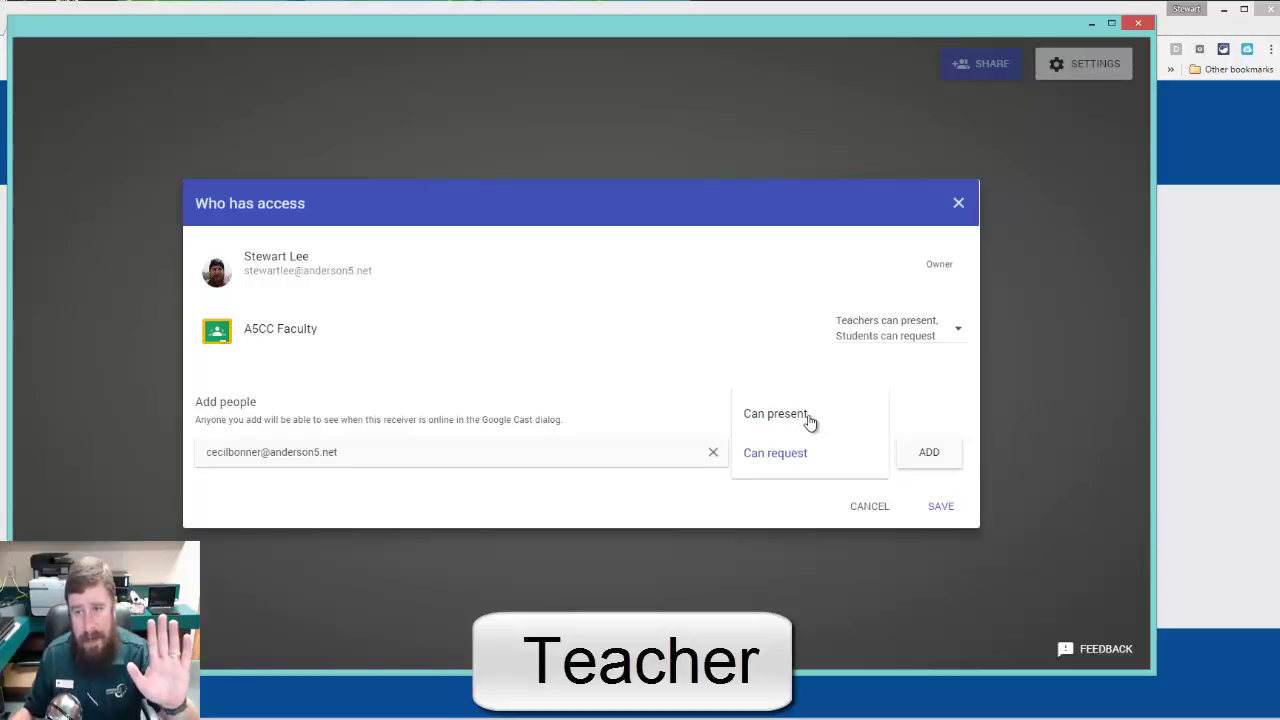
pyautogui.click(791, 458)
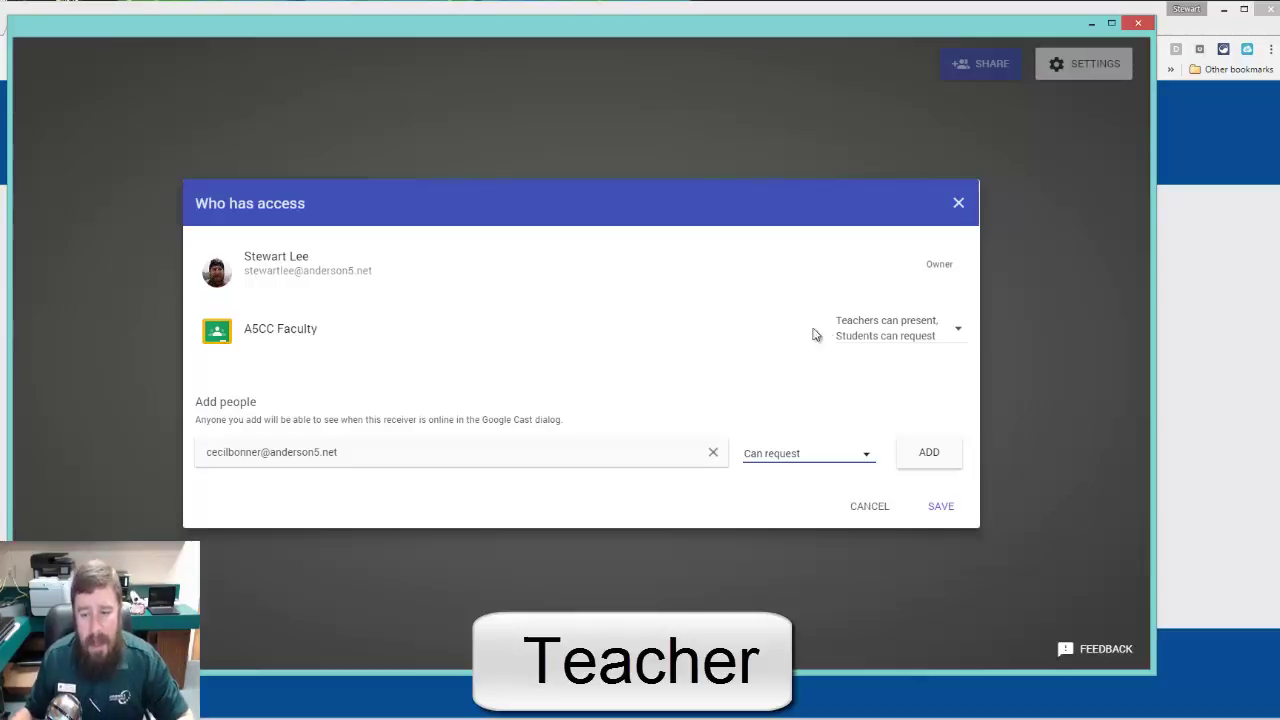
# Step: Keep A5CC Faculty at 'Teachers can present, Students can request' and clear the entered address
pyautogui.click(900, 332)
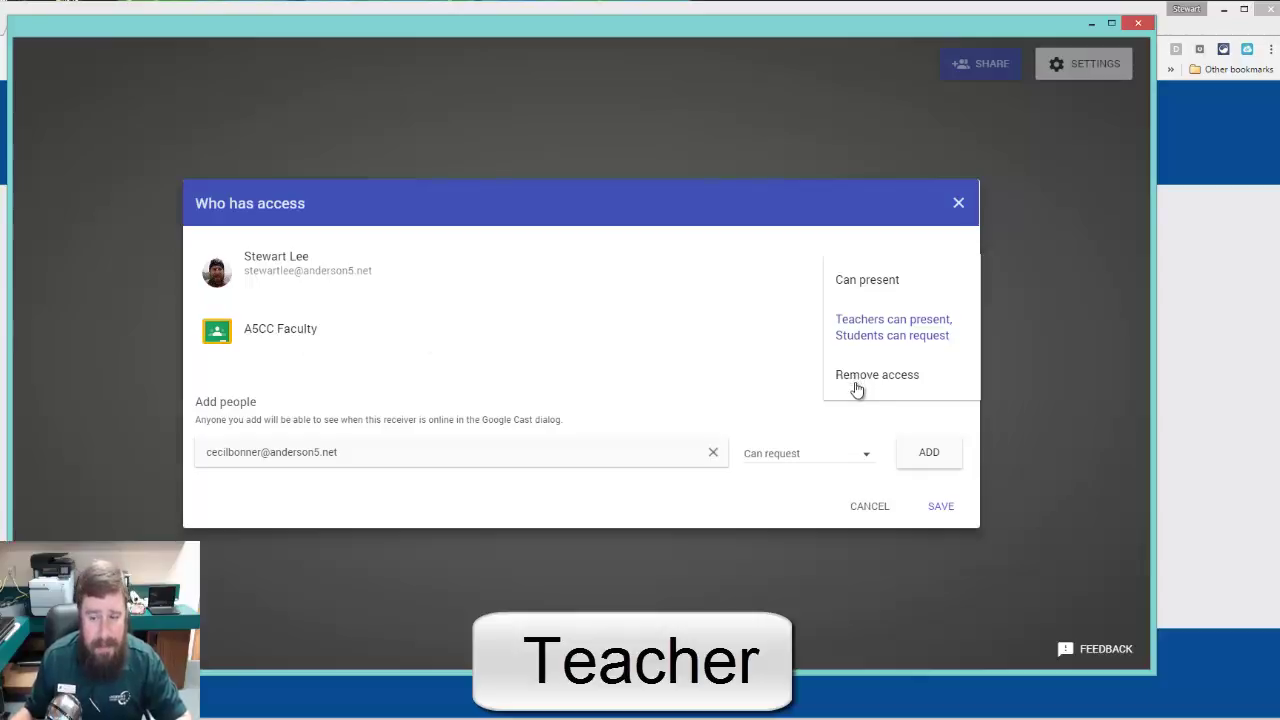
pyautogui.click(860, 333)
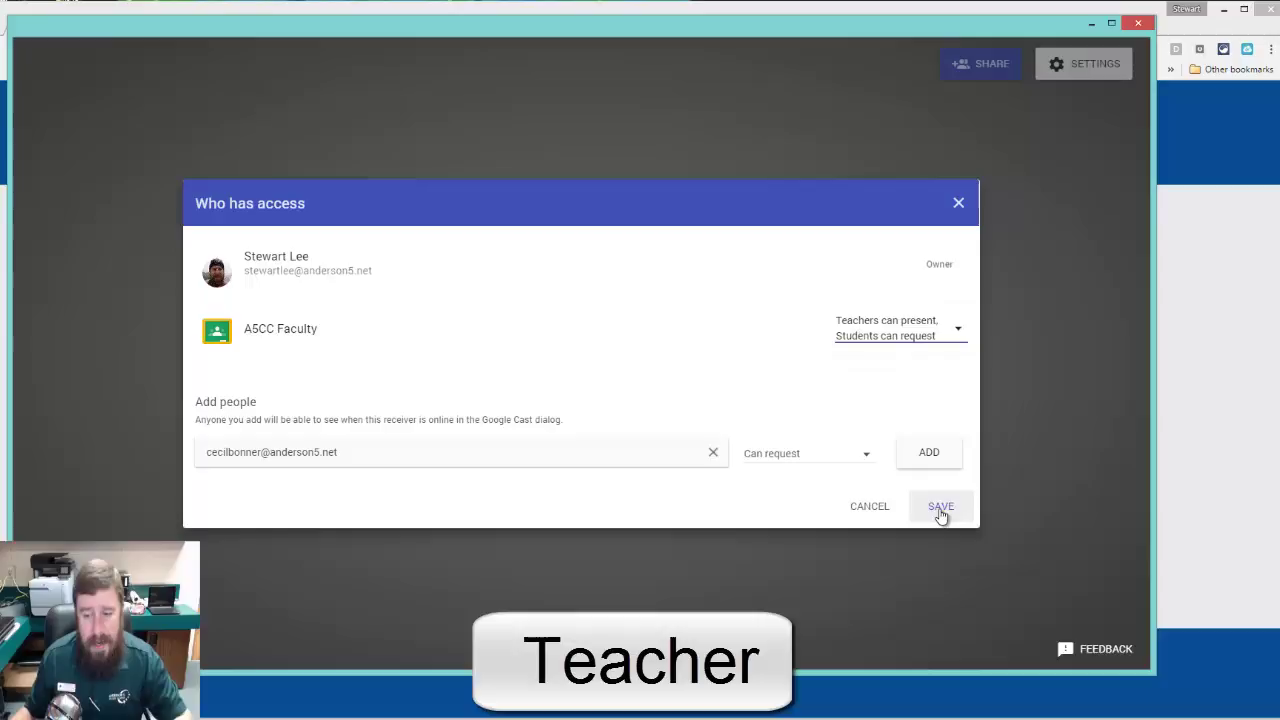
pyautogui.click(713, 452)
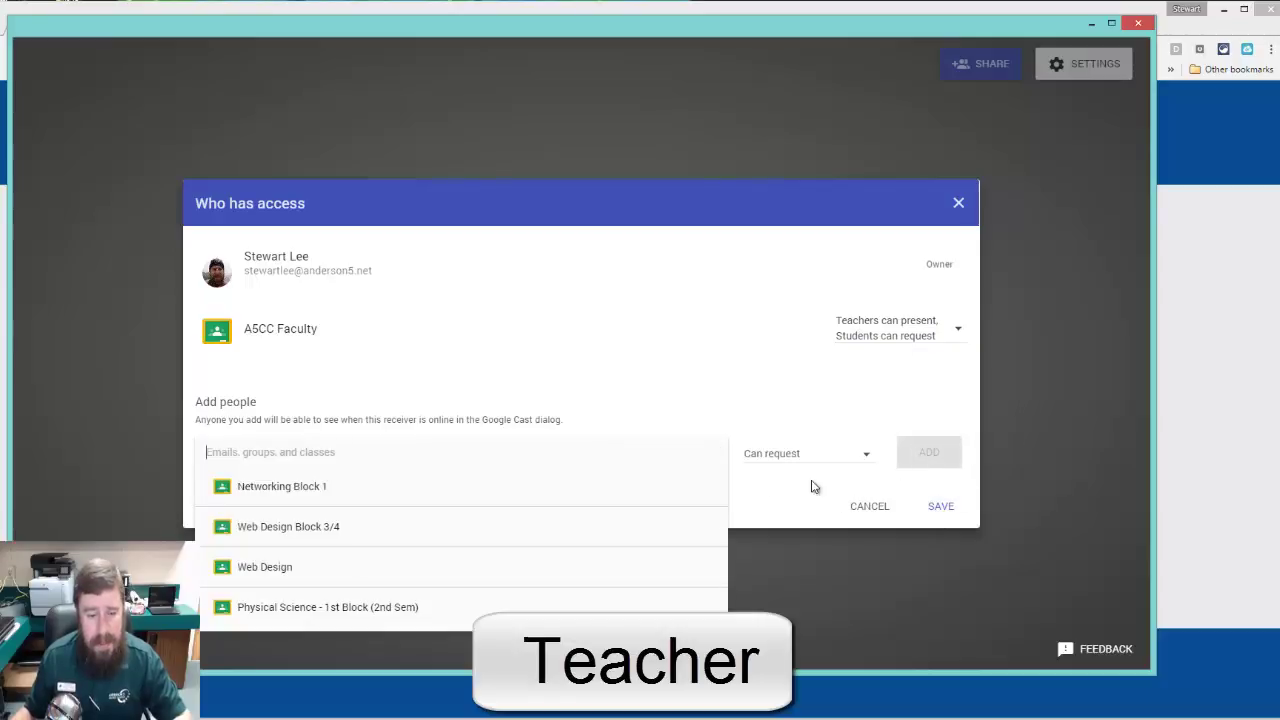
pyautogui.click(733, 403)
# Step: Save the access settings, then bring up Chrome's cast source choice of tab or desktop
pyautogui.click(943, 507)
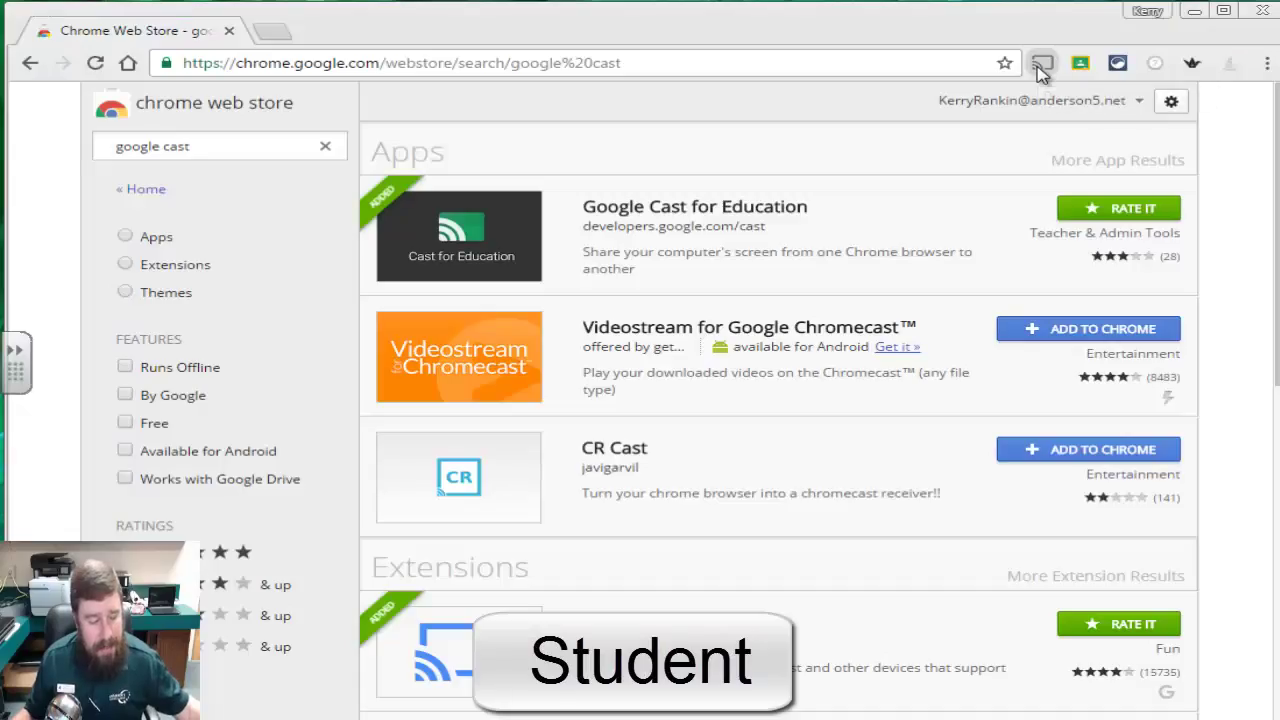
pyautogui.click(1042, 64)
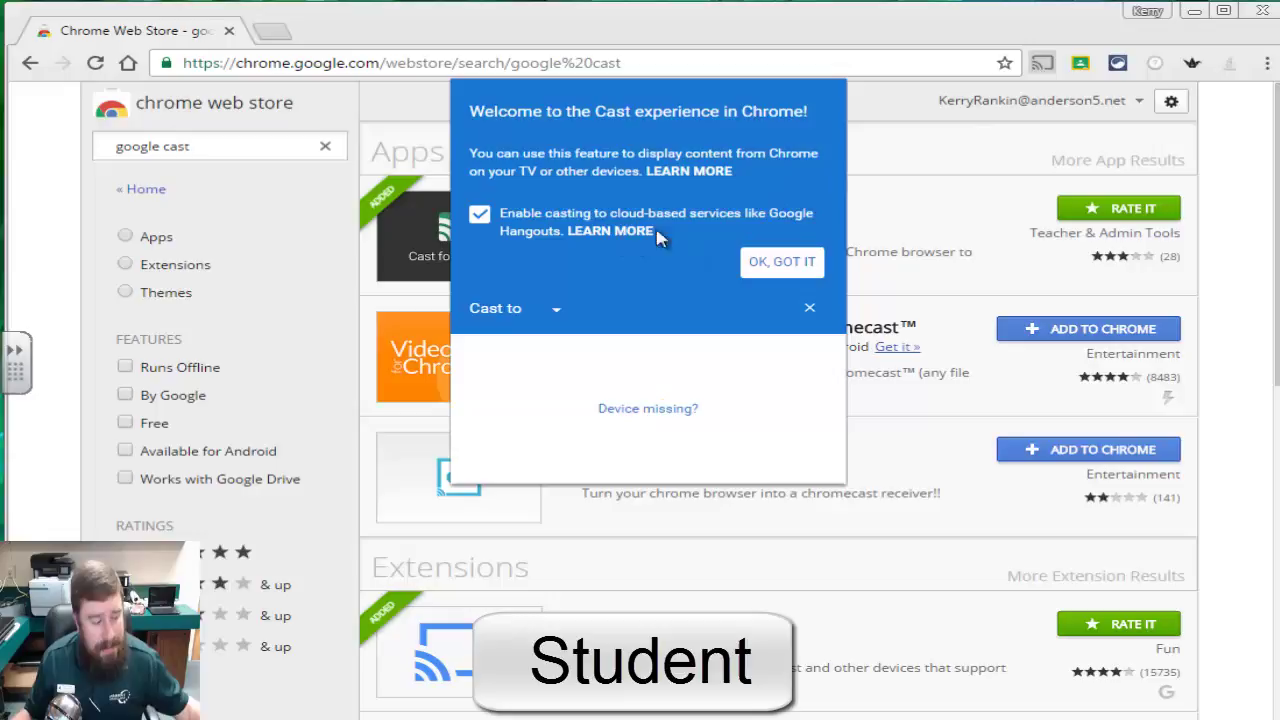
pyautogui.click(766, 270)
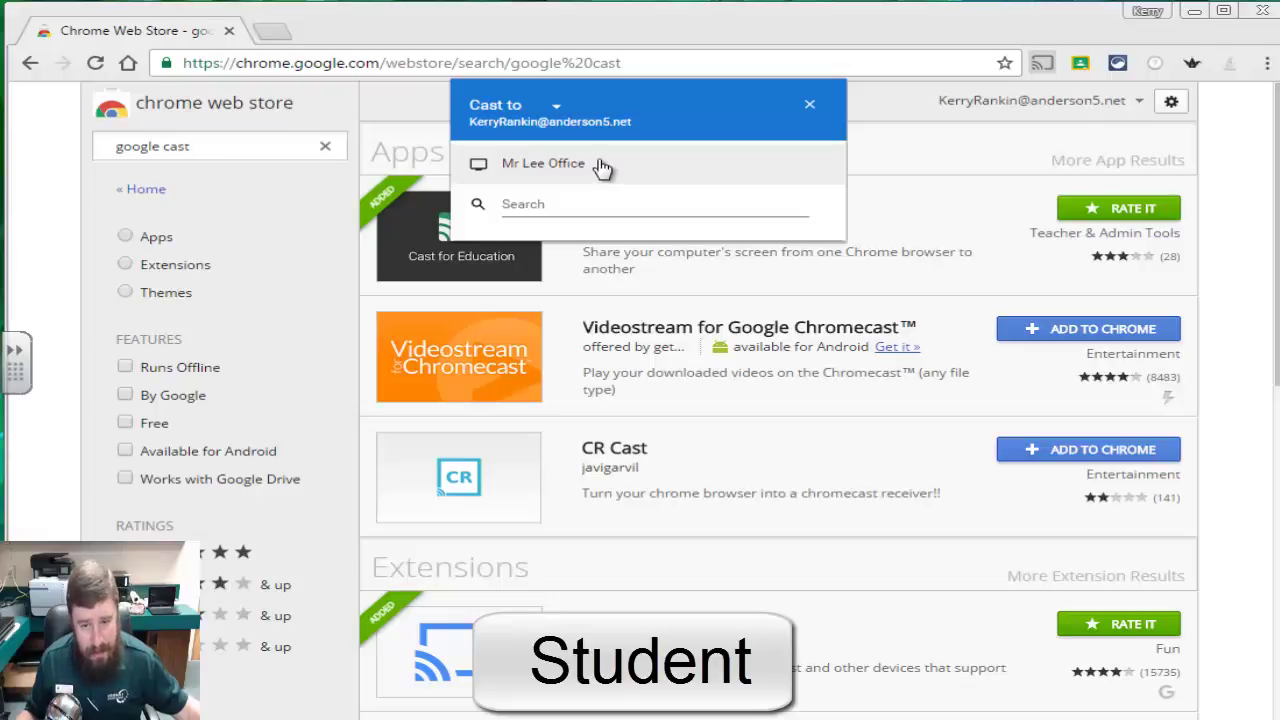
pyautogui.click(555, 113)
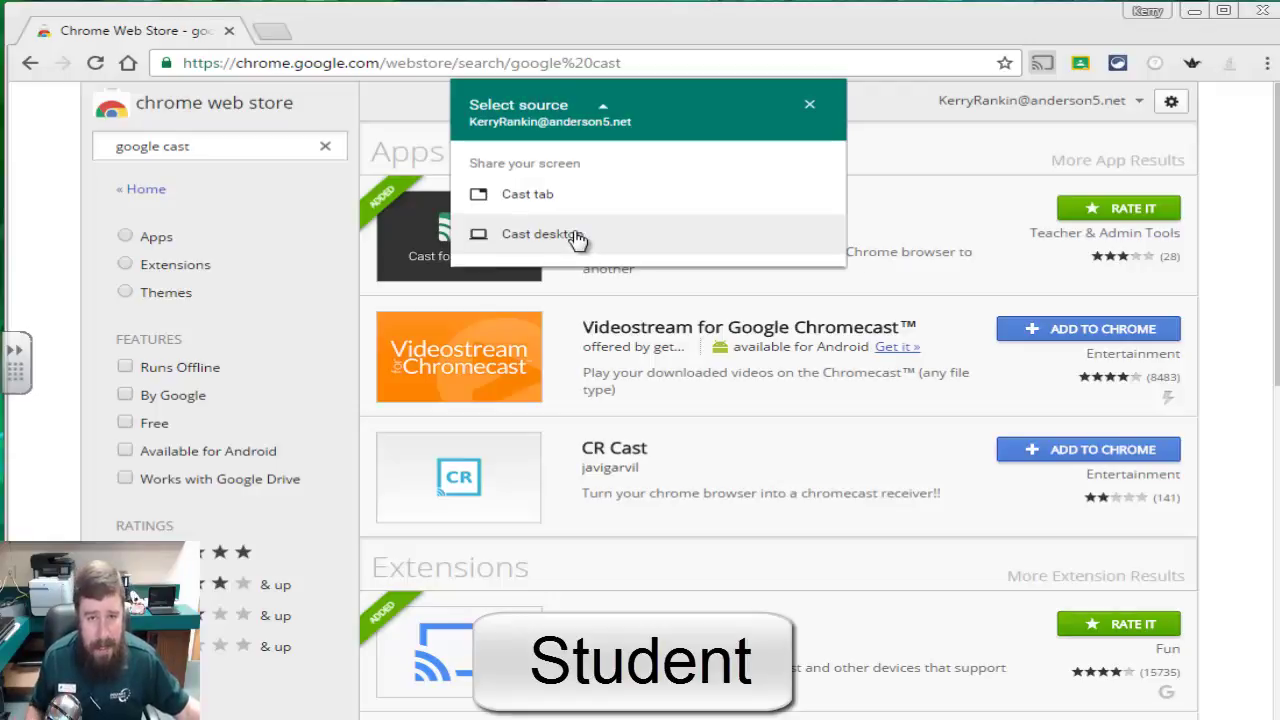
# Step: Cast the current Chrome tab to the Mr Lee Office receiver
pyautogui.click(558, 204)
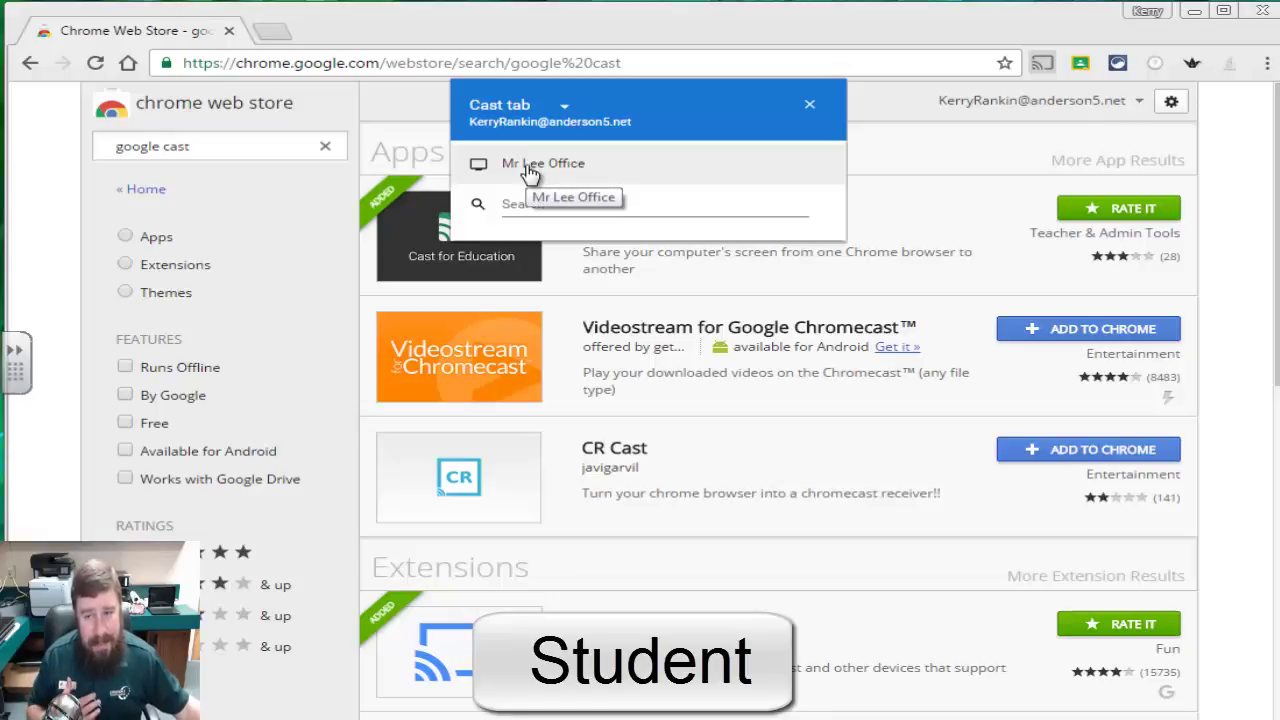
pyautogui.click(529, 174)
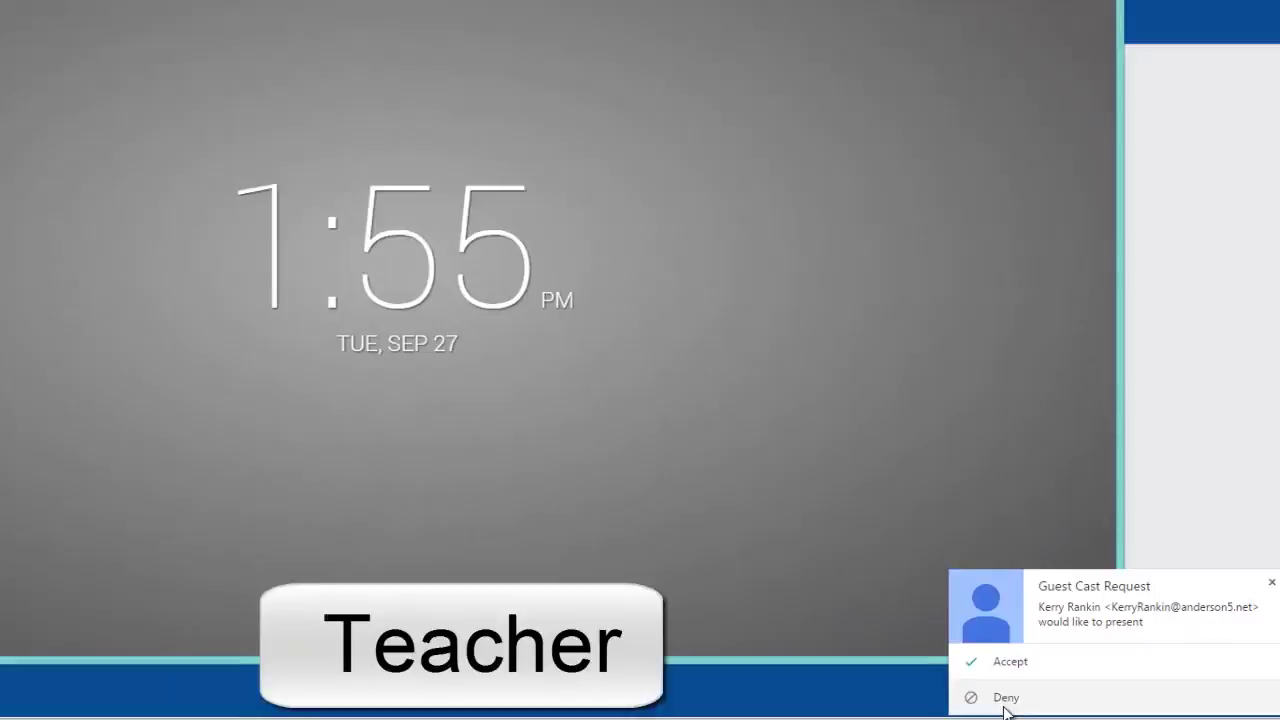
# Step: Accept the student's Guest Cast Request on the Mr Lee Office receiver
pyautogui.click(1005, 661)
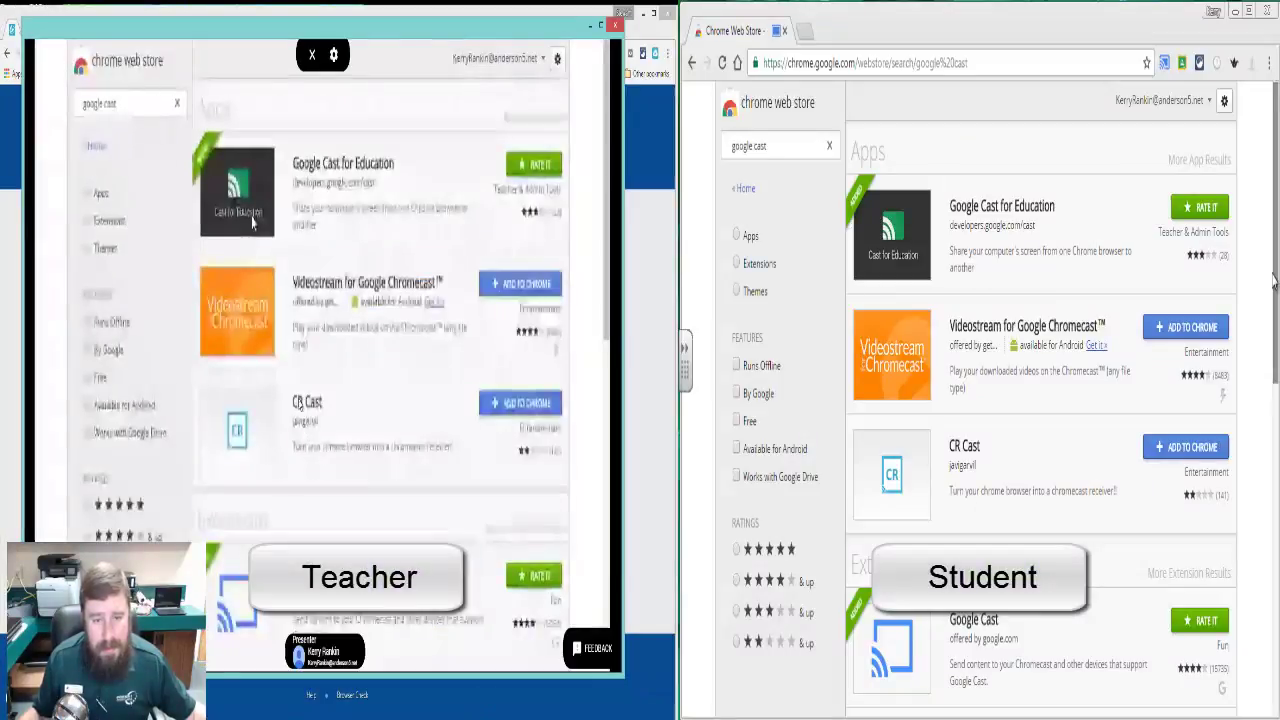
pyautogui.scroll(-4, 1273, 283)
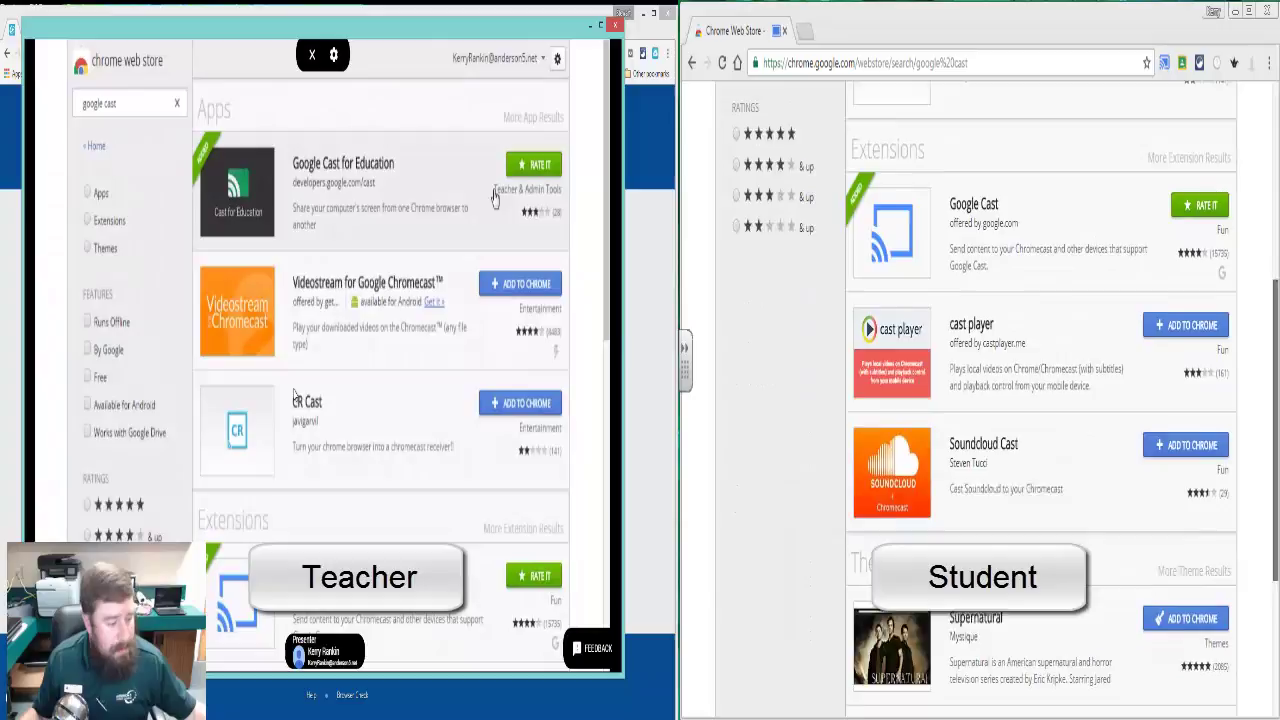
pyautogui.scroll(-1, 1040, 400)
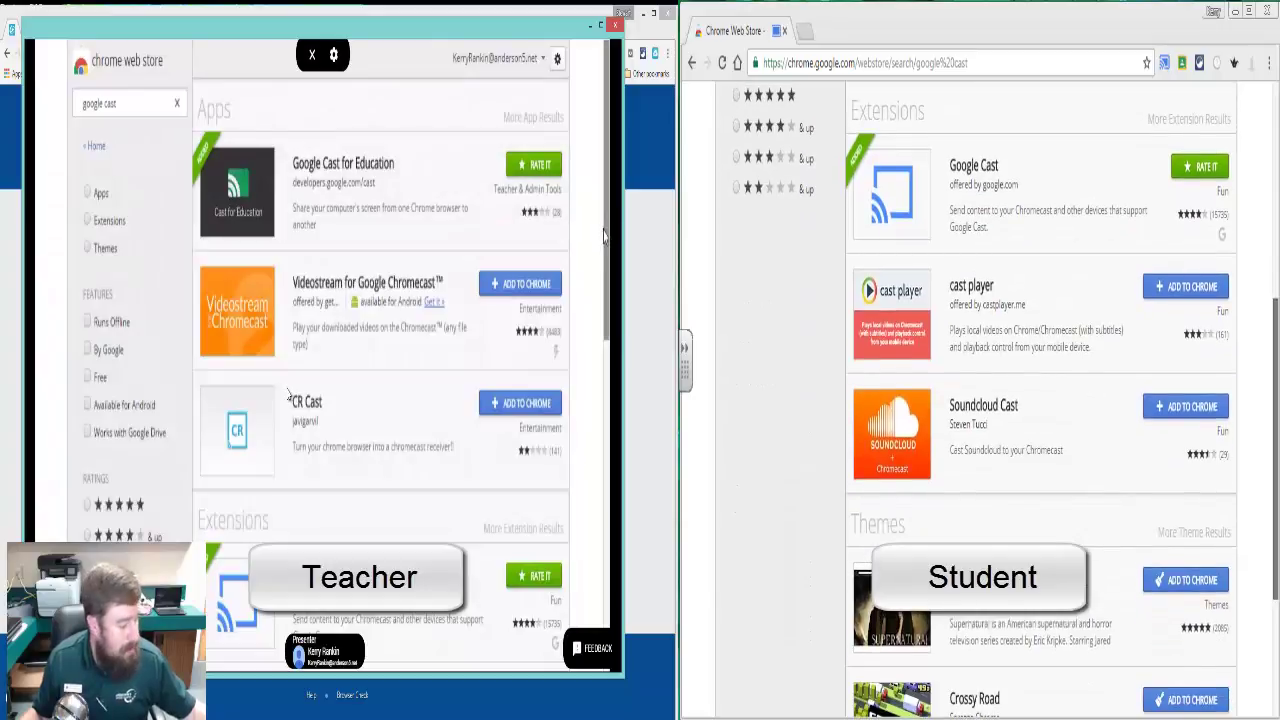
pyautogui.scroll(2, 1178, 483)
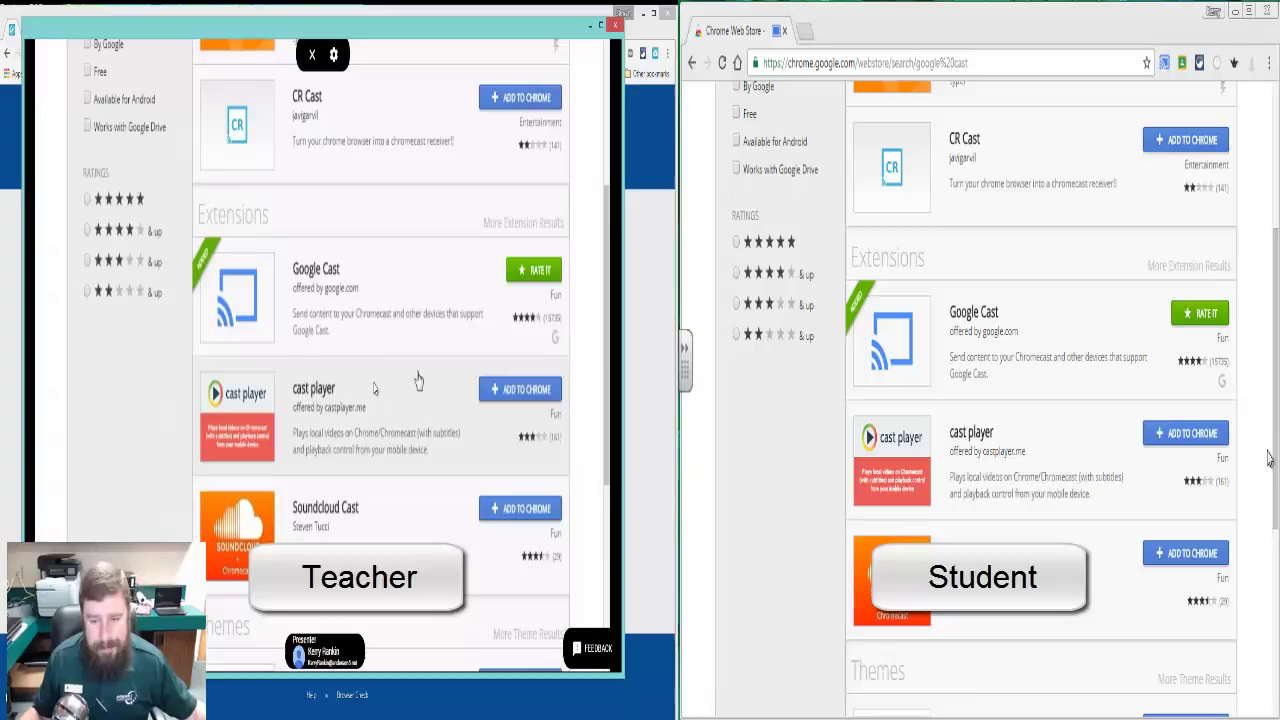
pyautogui.scroll(-2, 1268, 457)
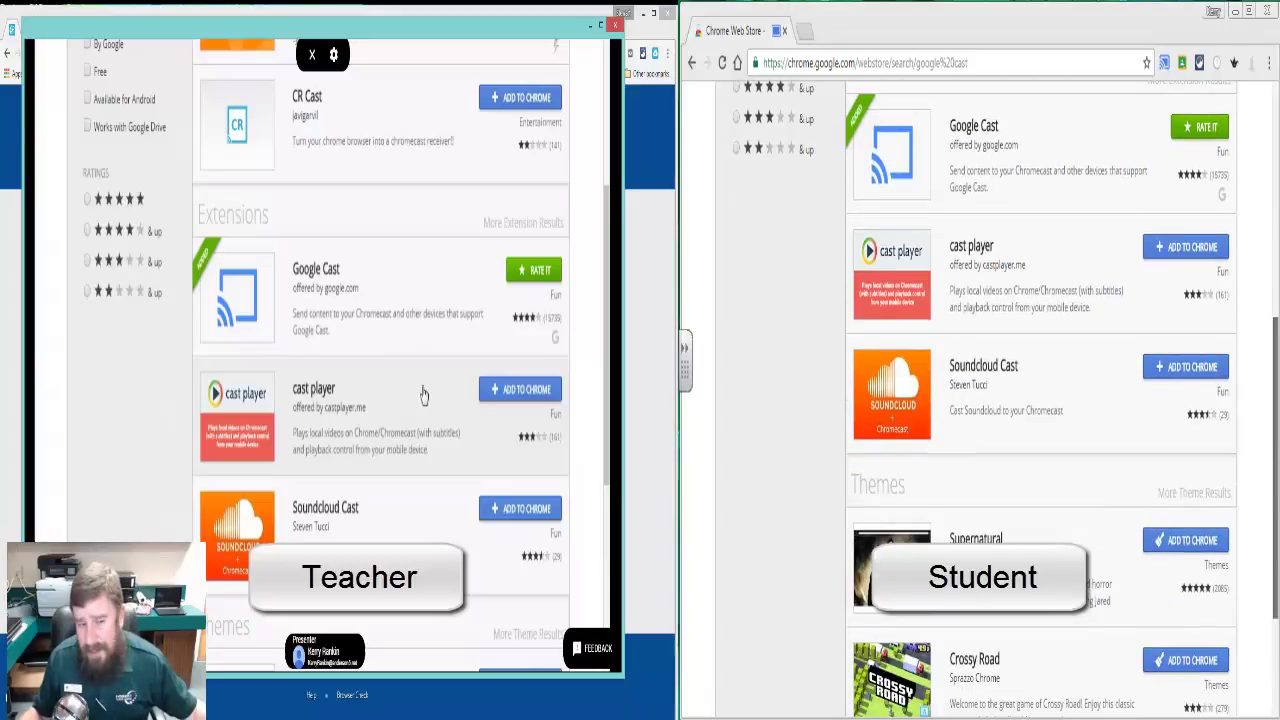
pyautogui.scroll(-2, 1040, 400)
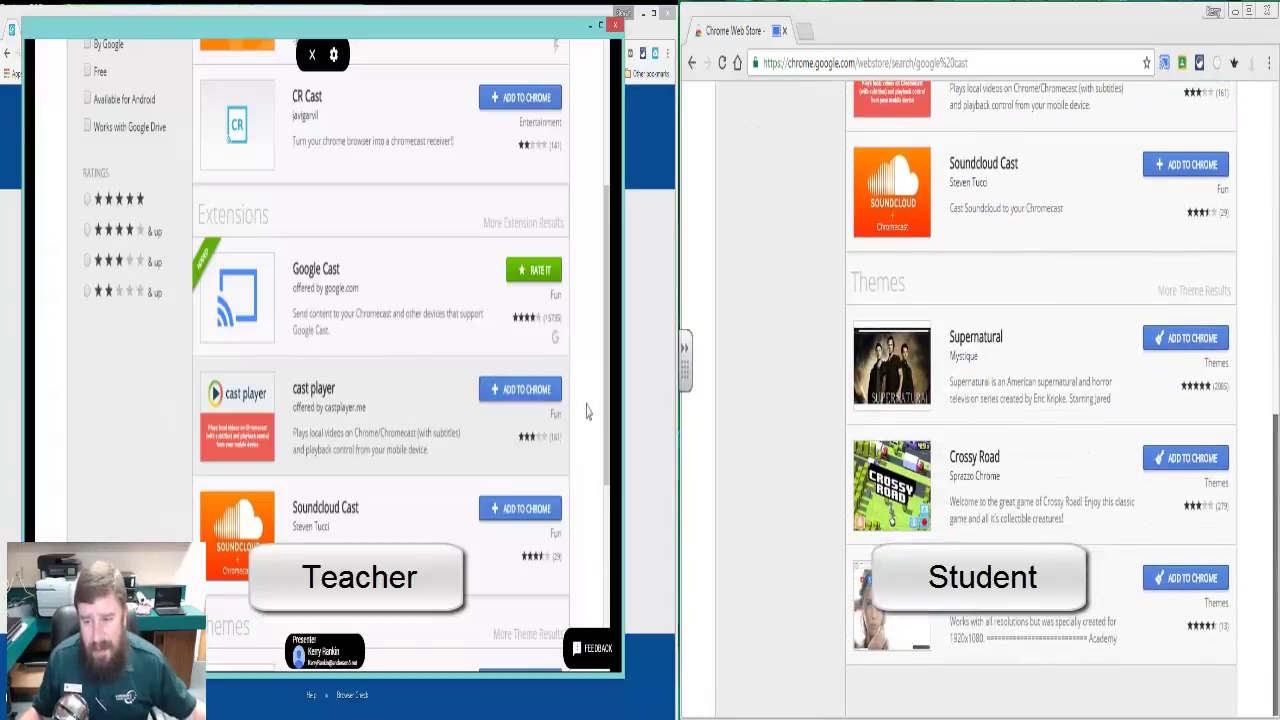
pyautogui.scroll(6, 1213, 307)
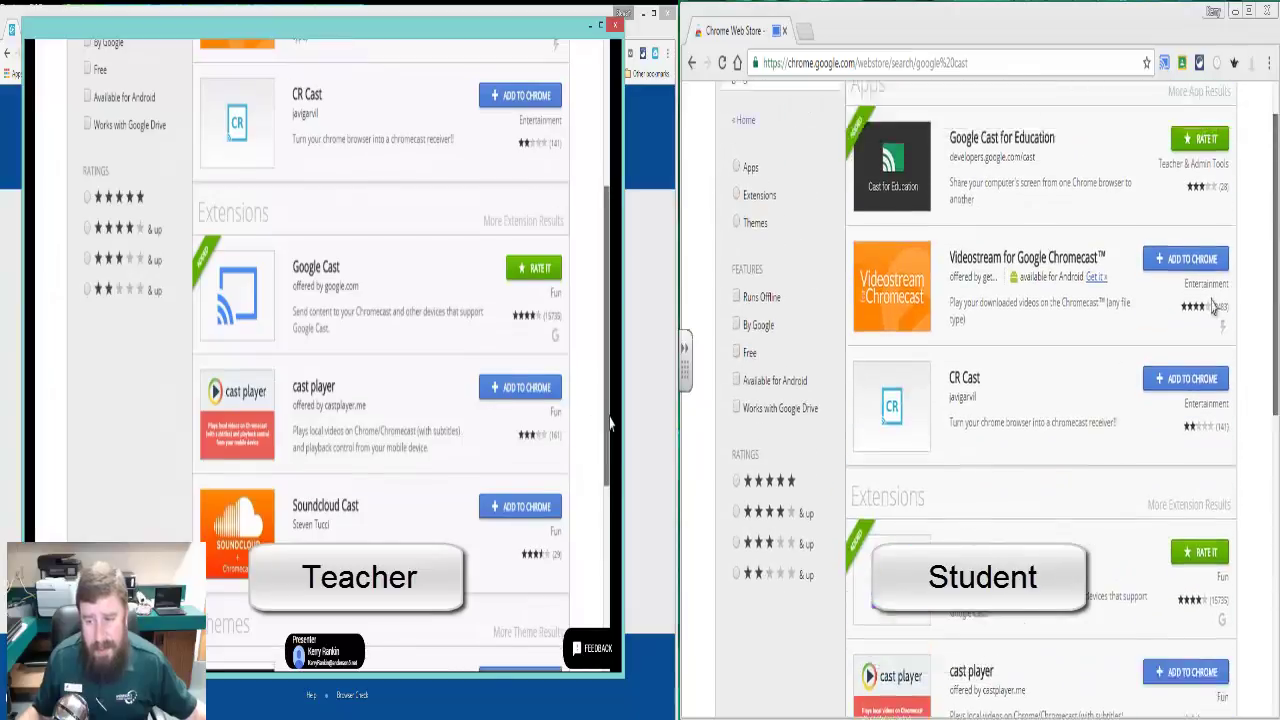
pyautogui.scroll(-2, 1210, 300)
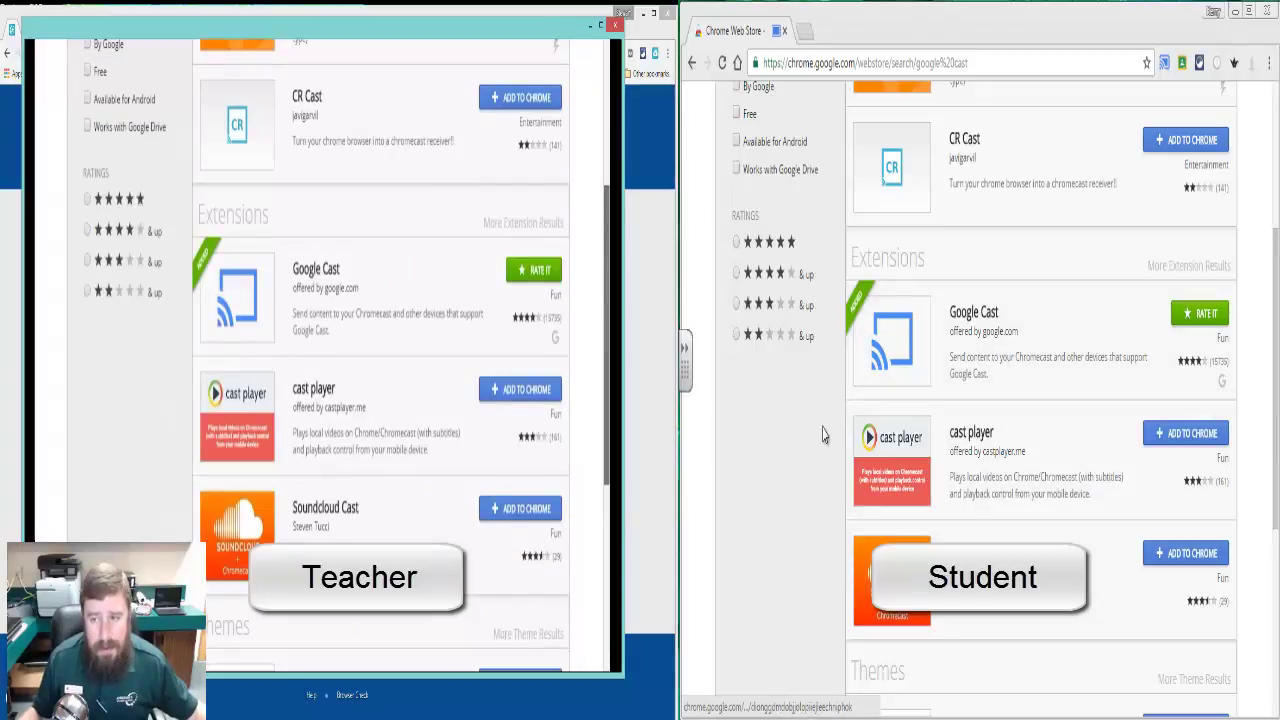
# Step: Load Google Drive at drive.google.com in a new tab
pyautogui.click(806, 30)
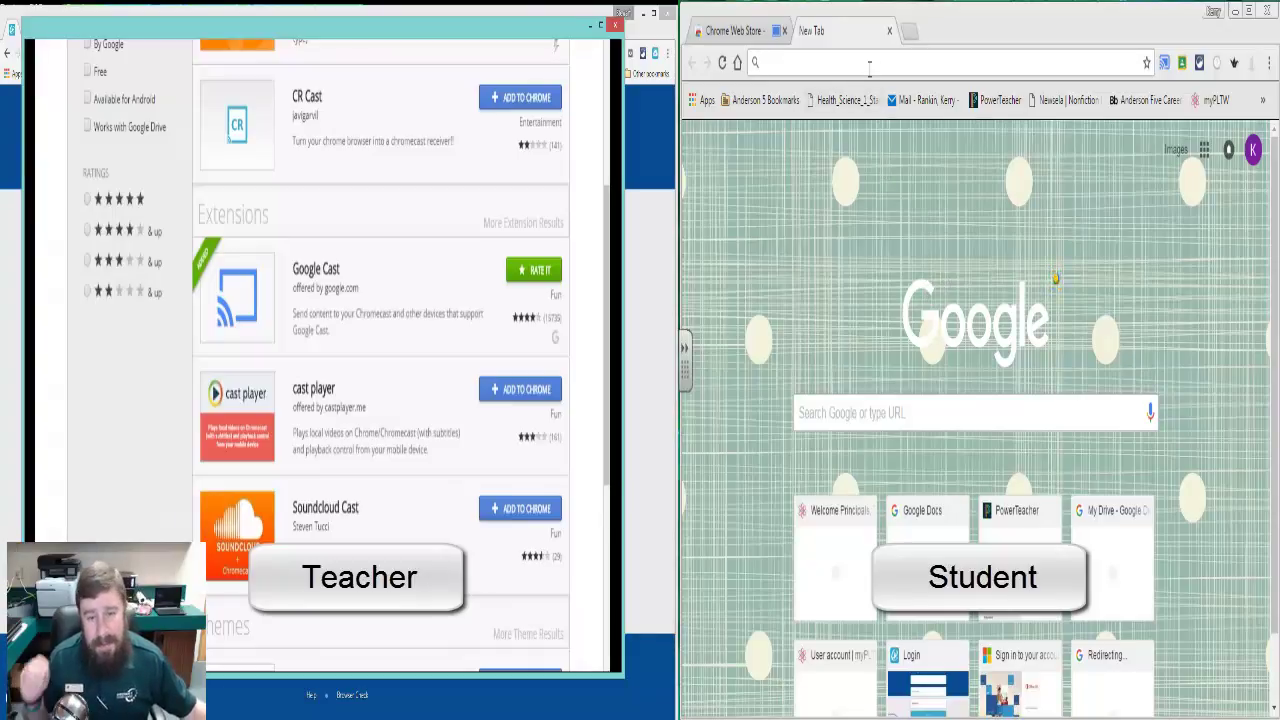
pyautogui.write('dri')
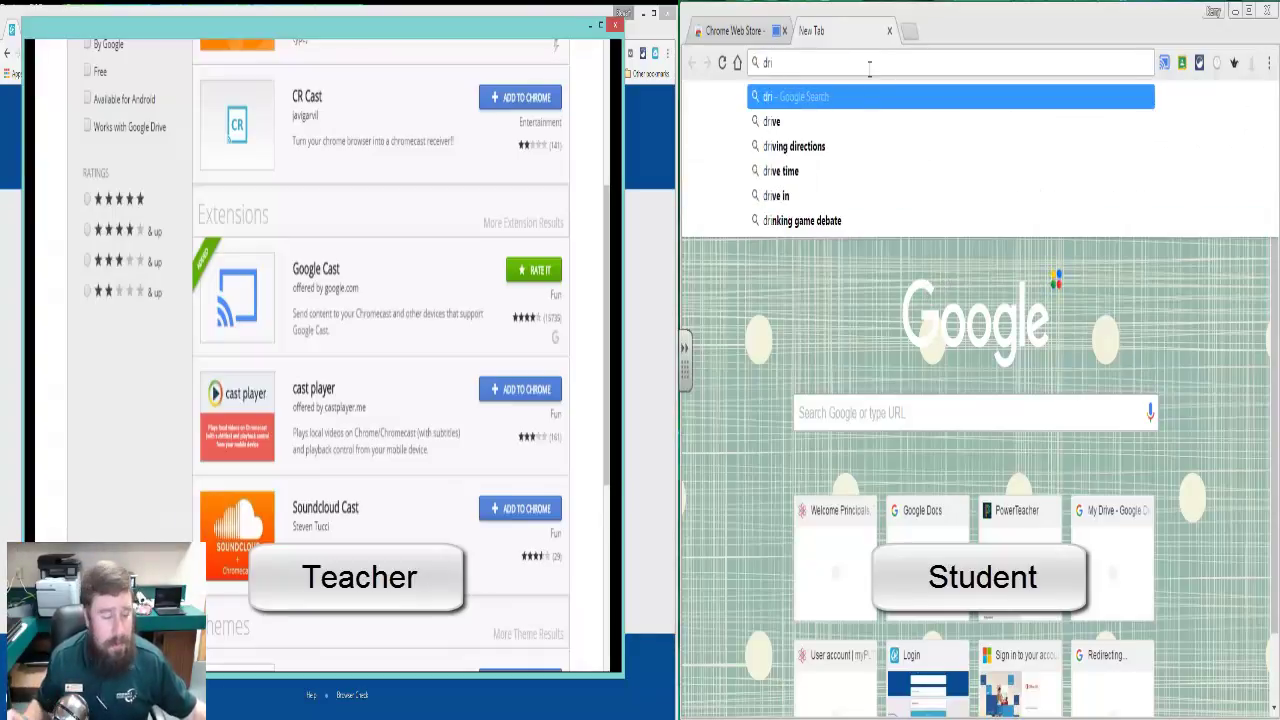
pyautogui.write('ve')
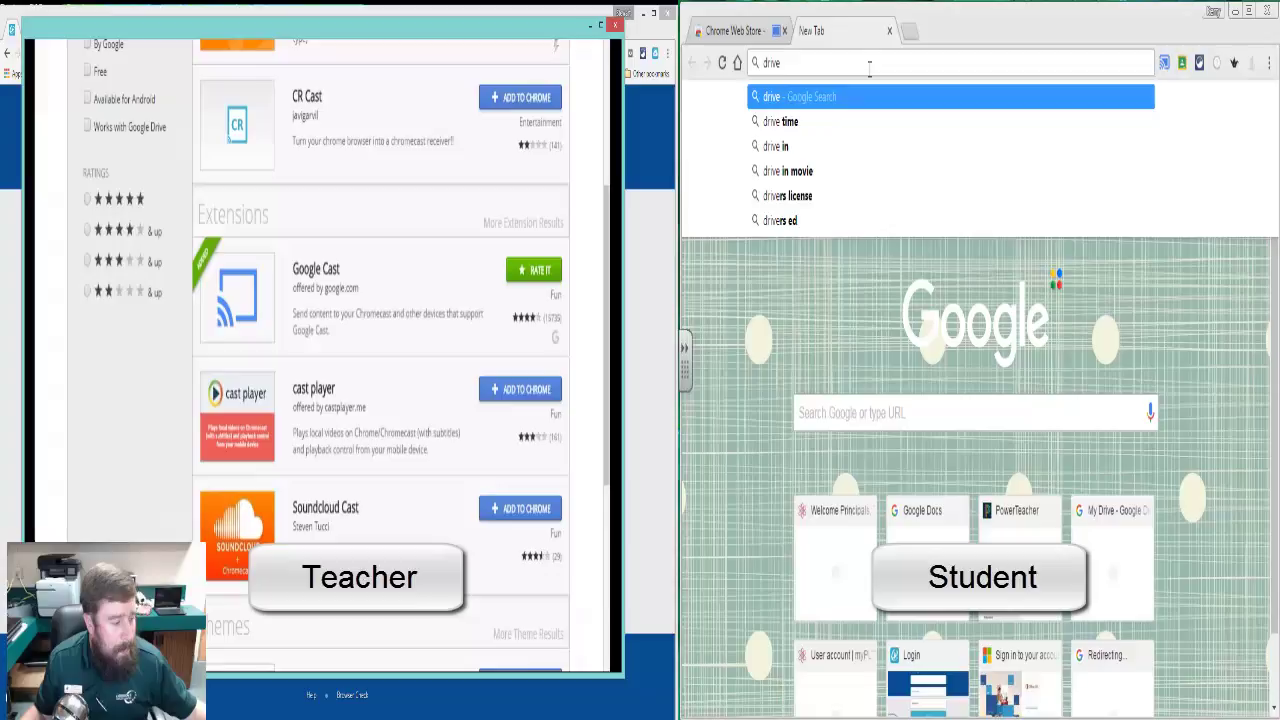
pyautogui.write('.goio')
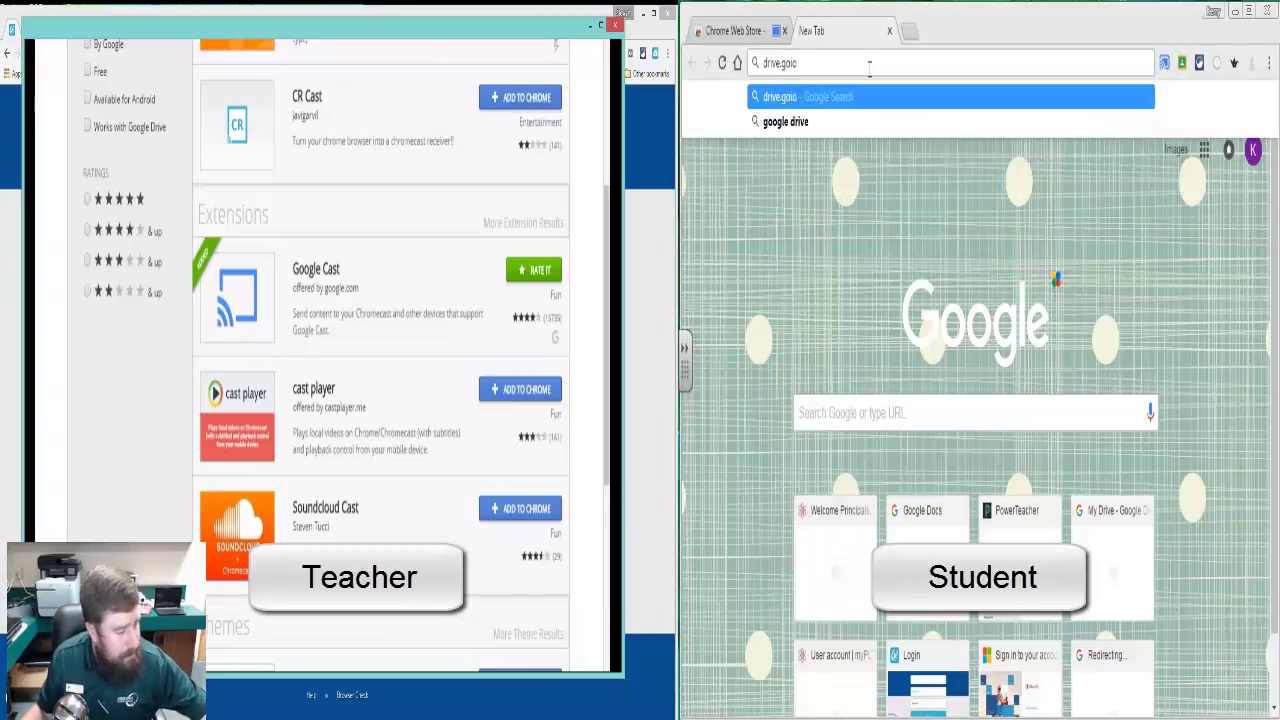
pyautogui.press('BackSpace')
pyautogui.press('BackSpace')
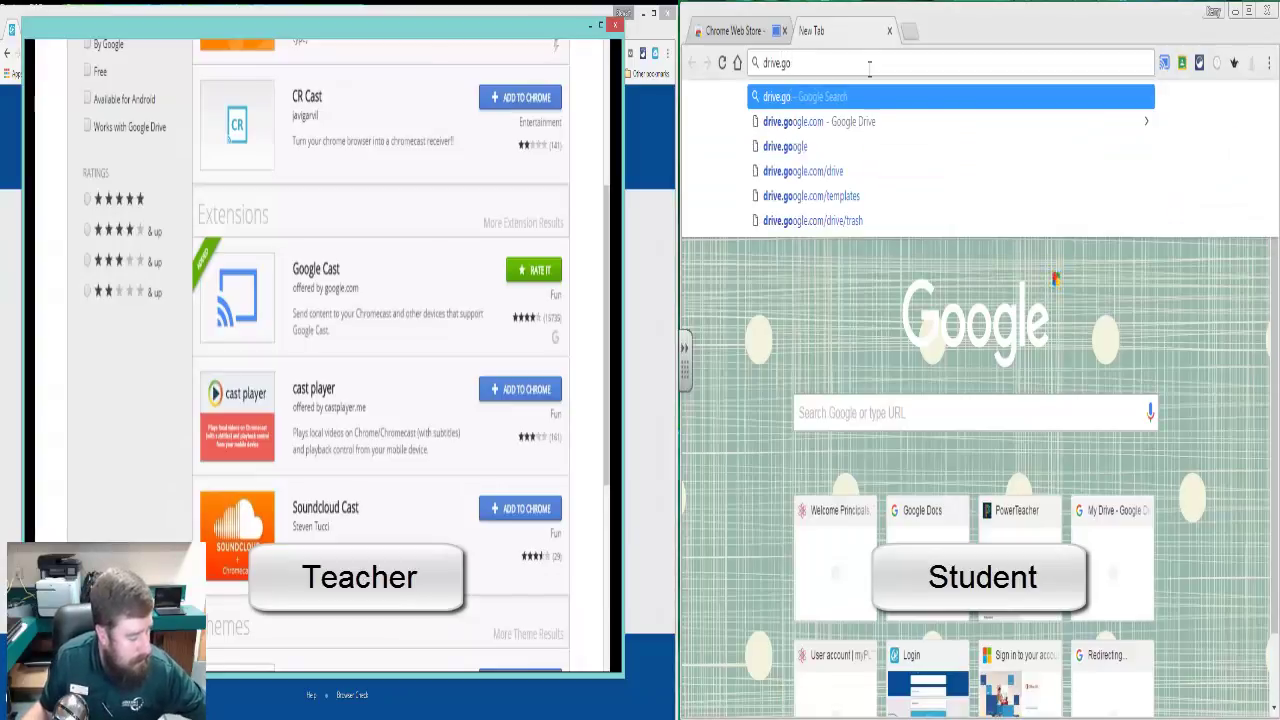
pyautogui.write('ogl')
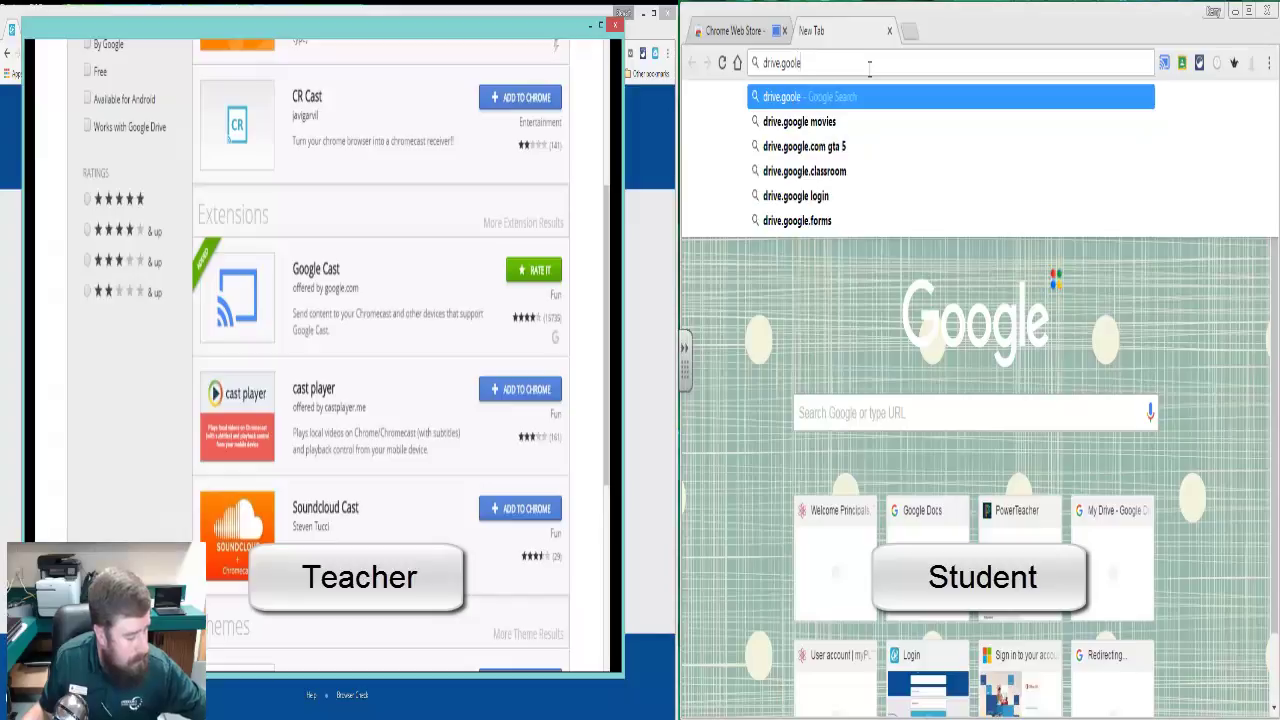
pyautogui.write('e.co')
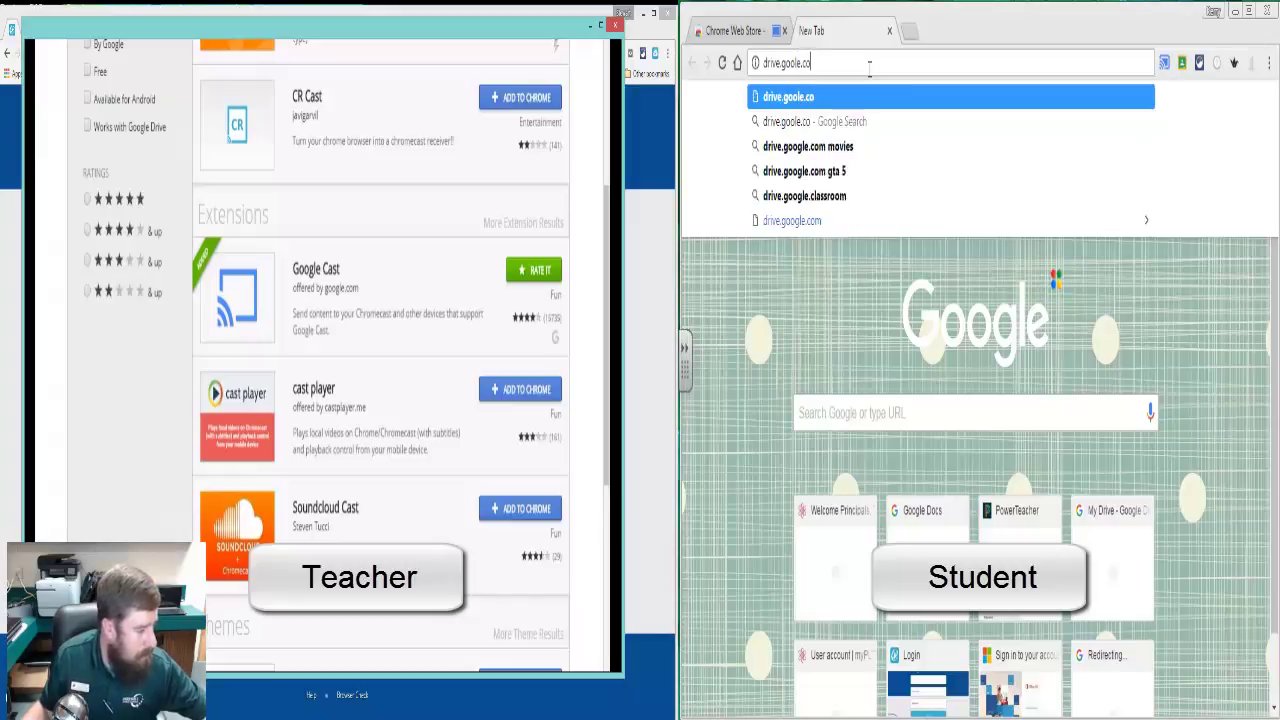
pyautogui.write('m')
pyautogui.press('Return')
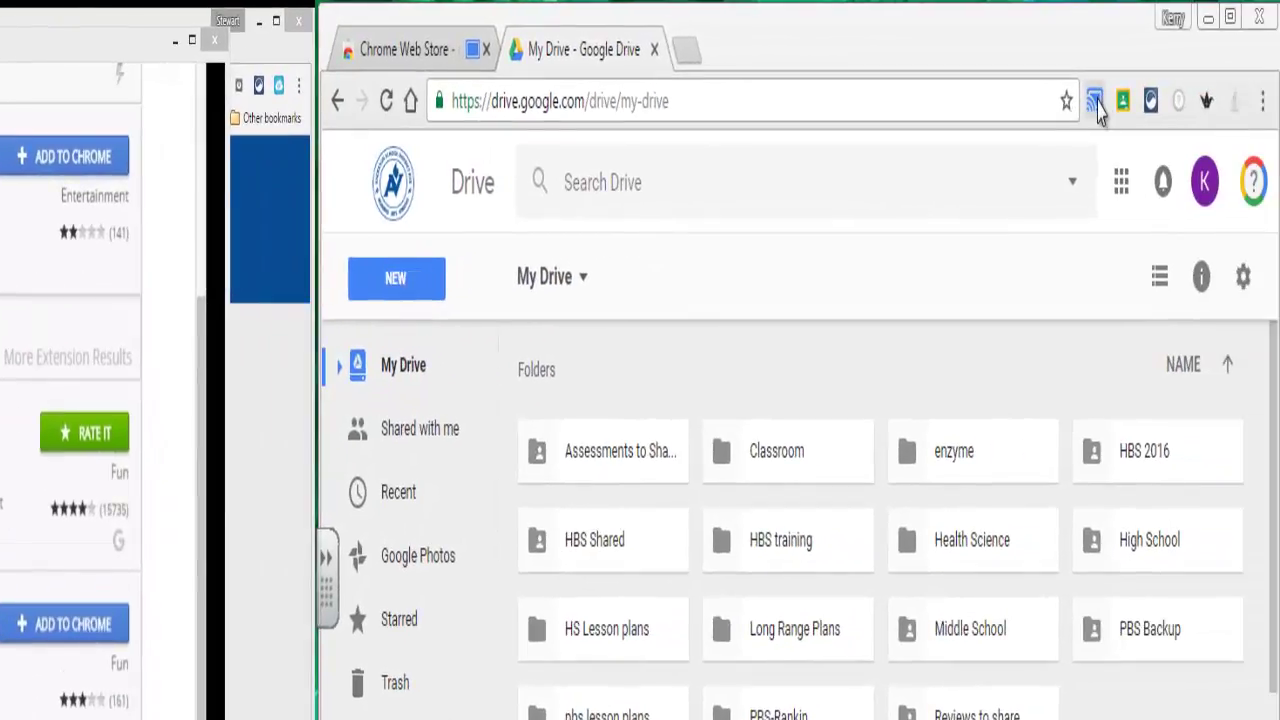
# Step: Stop casting the Chrome Web Store tab so the teacher's receiver returns to its clock
pyautogui.click(1096, 106)
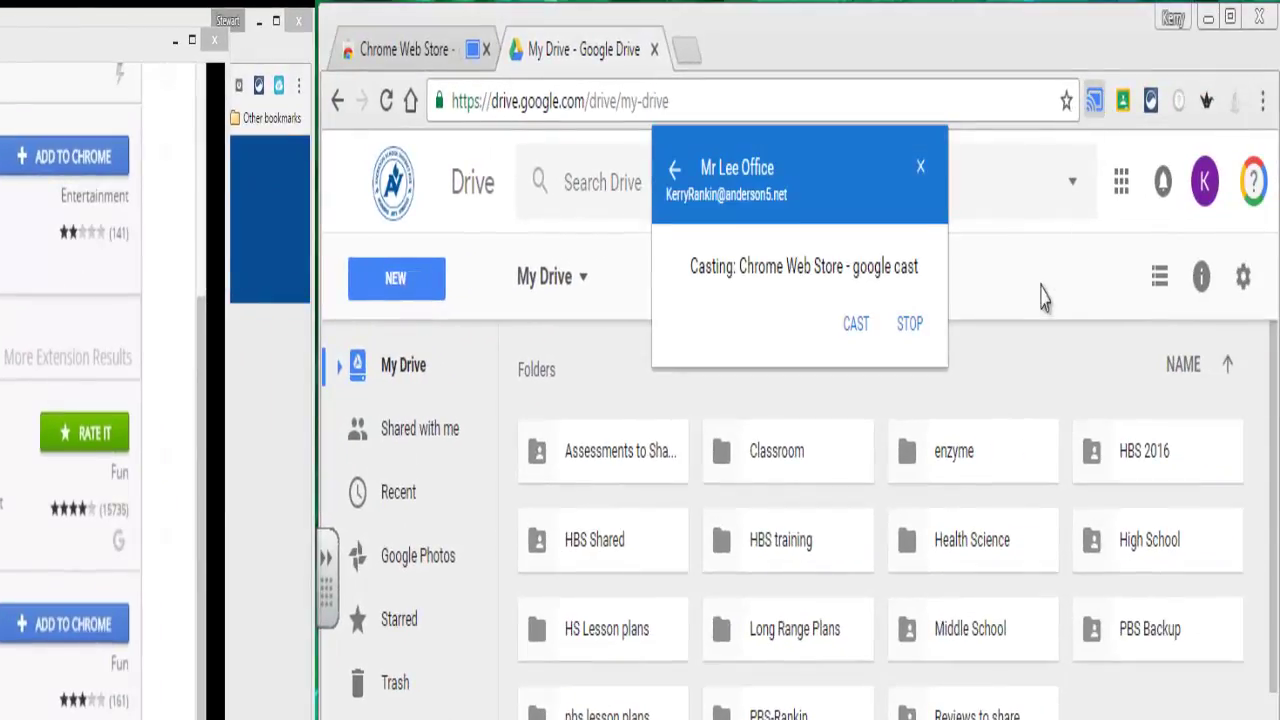
pyautogui.click(908, 326)
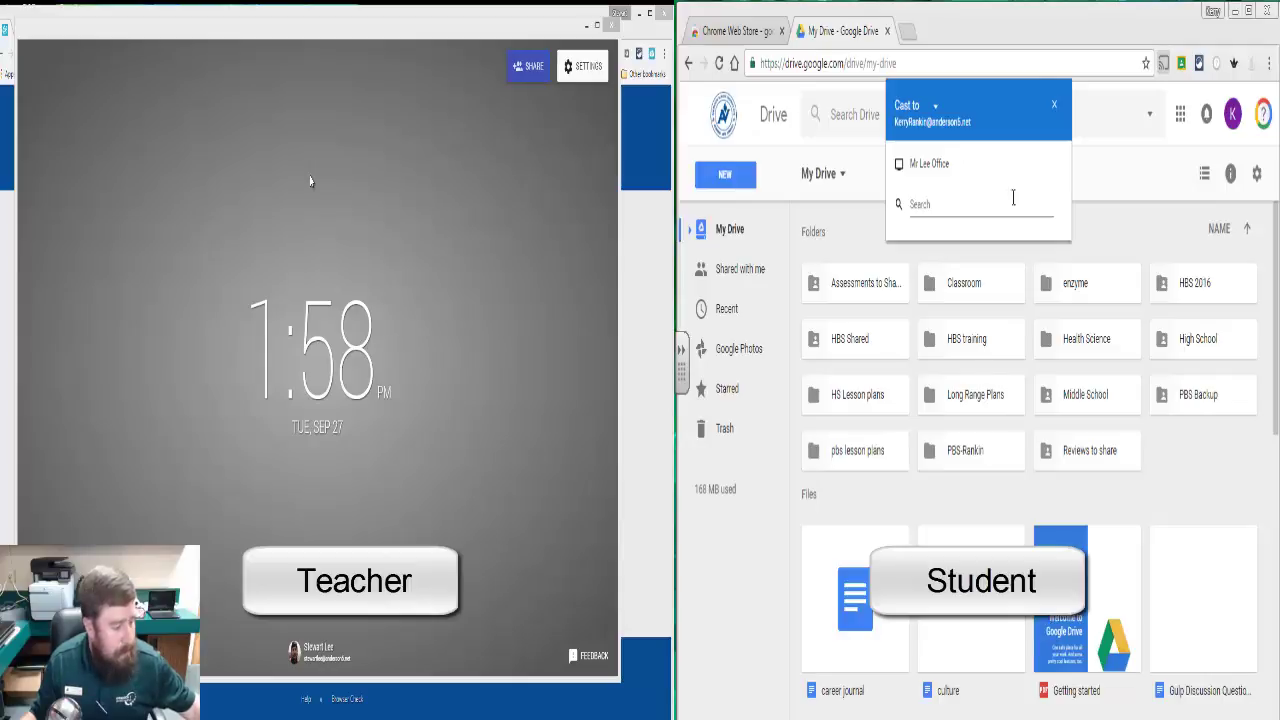
# Step: Open the Getting started PDF, then switch the cast source to desktop and cast to the teacher's receiver
pyautogui.click(1054, 108)
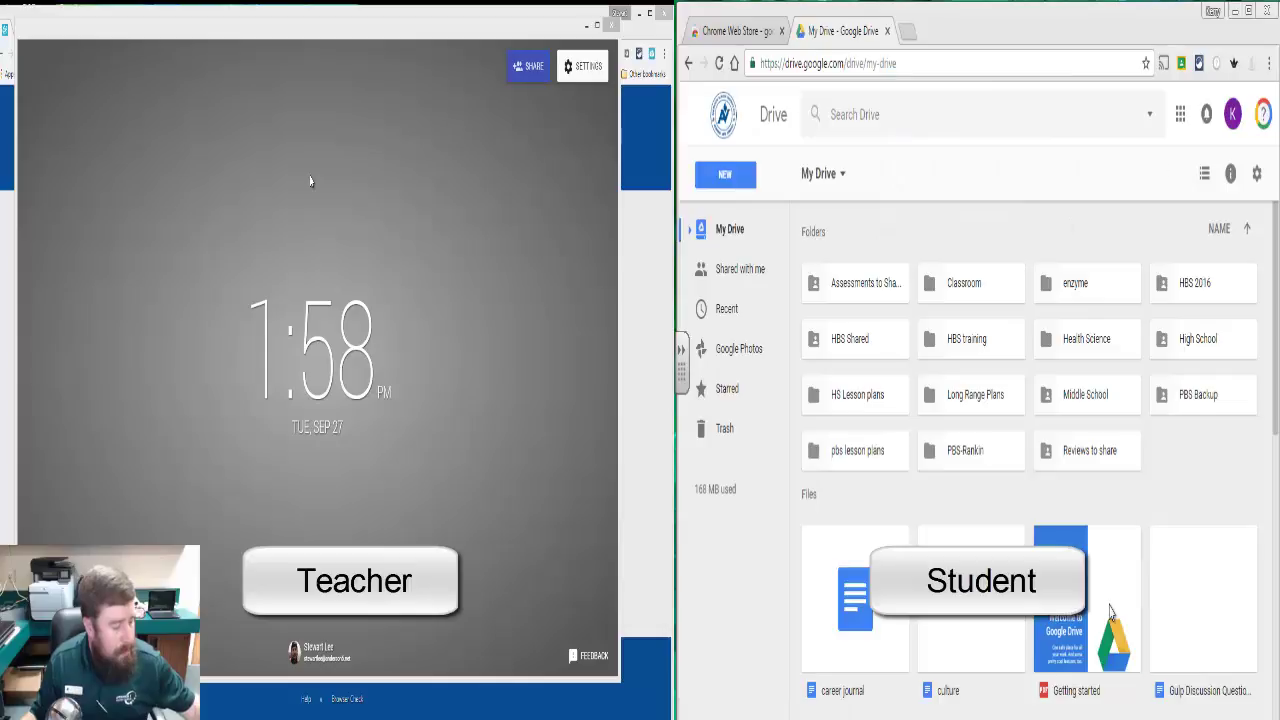
pyautogui.doubleClick(1109, 612)
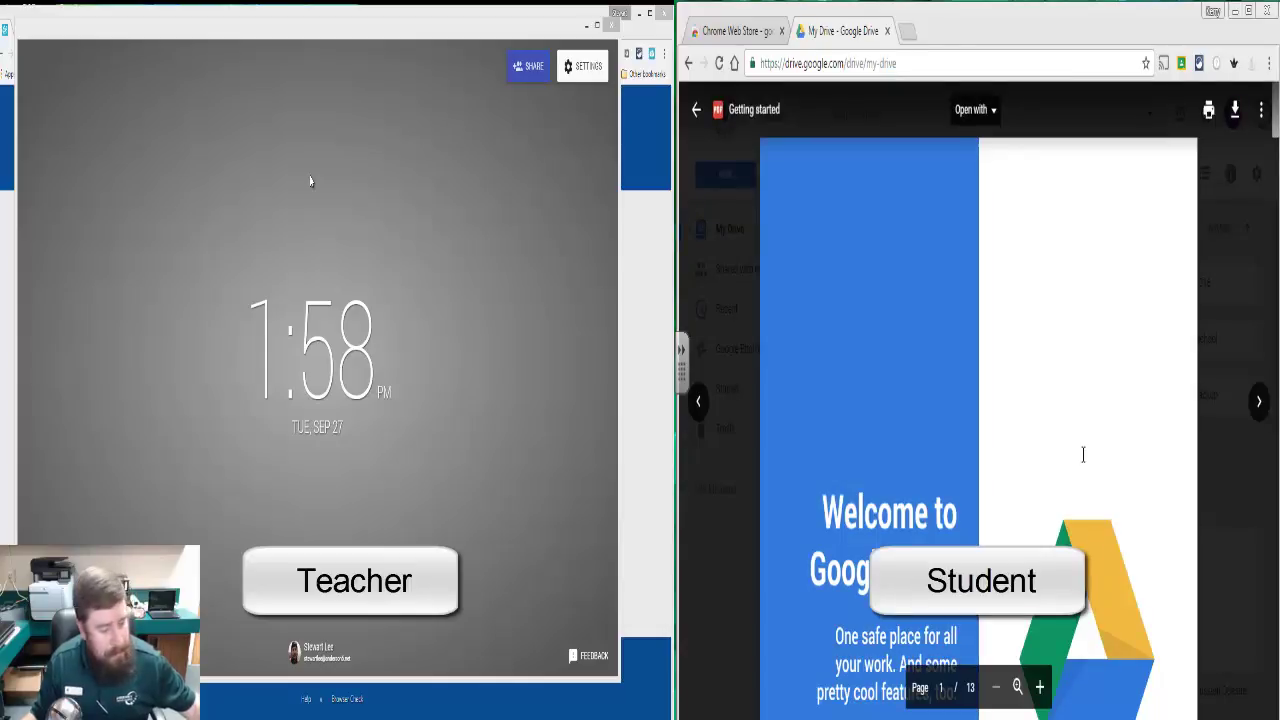
pyautogui.click(1163, 63)
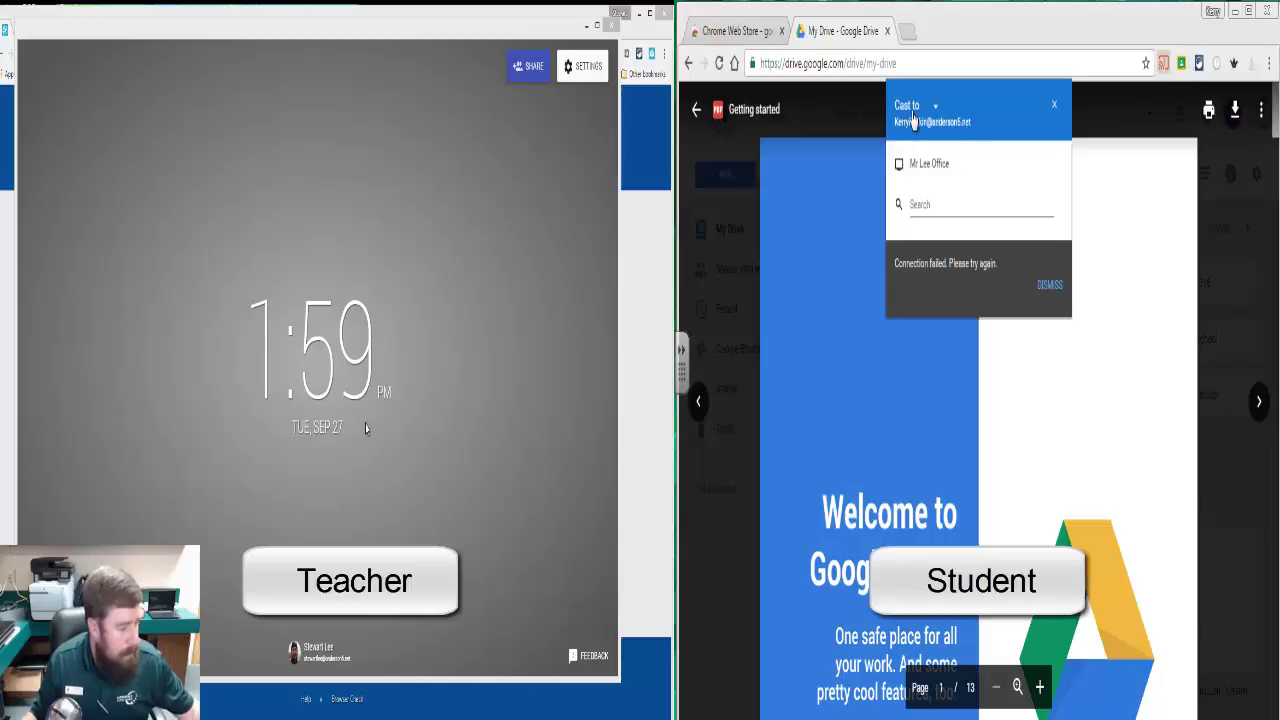
pyautogui.click(914, 110)
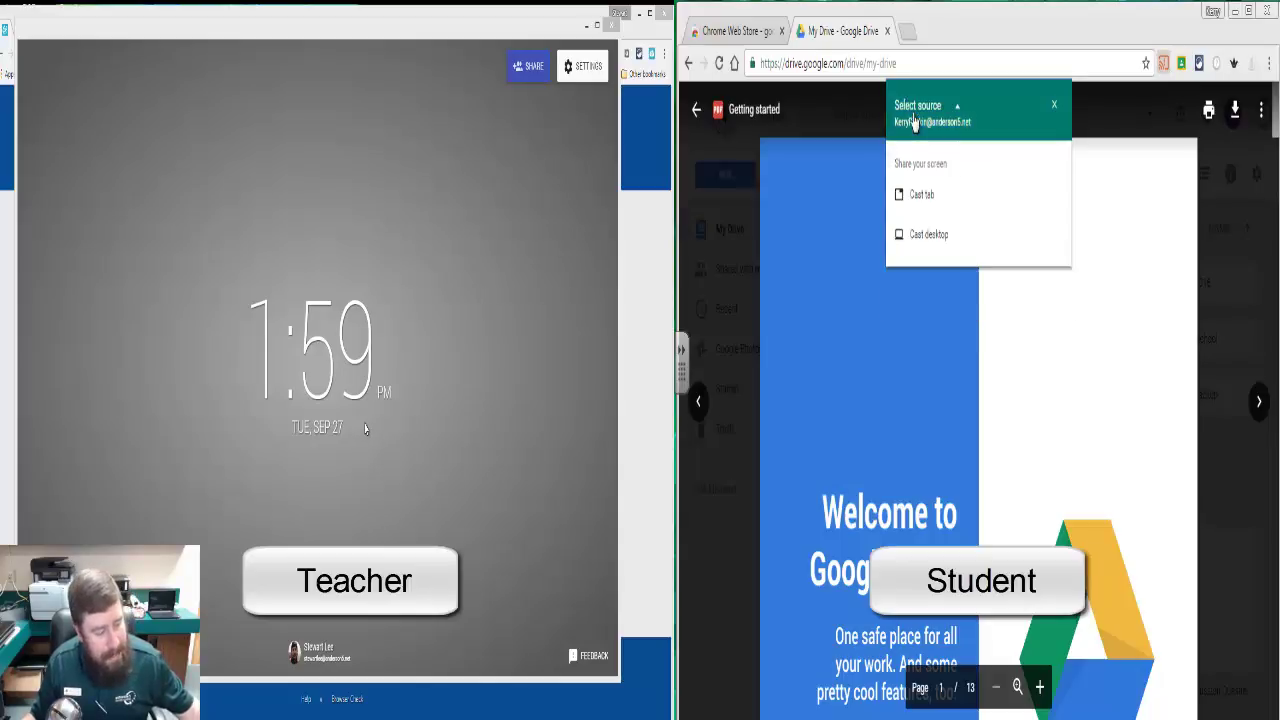
pyautogui.click(940, 238)
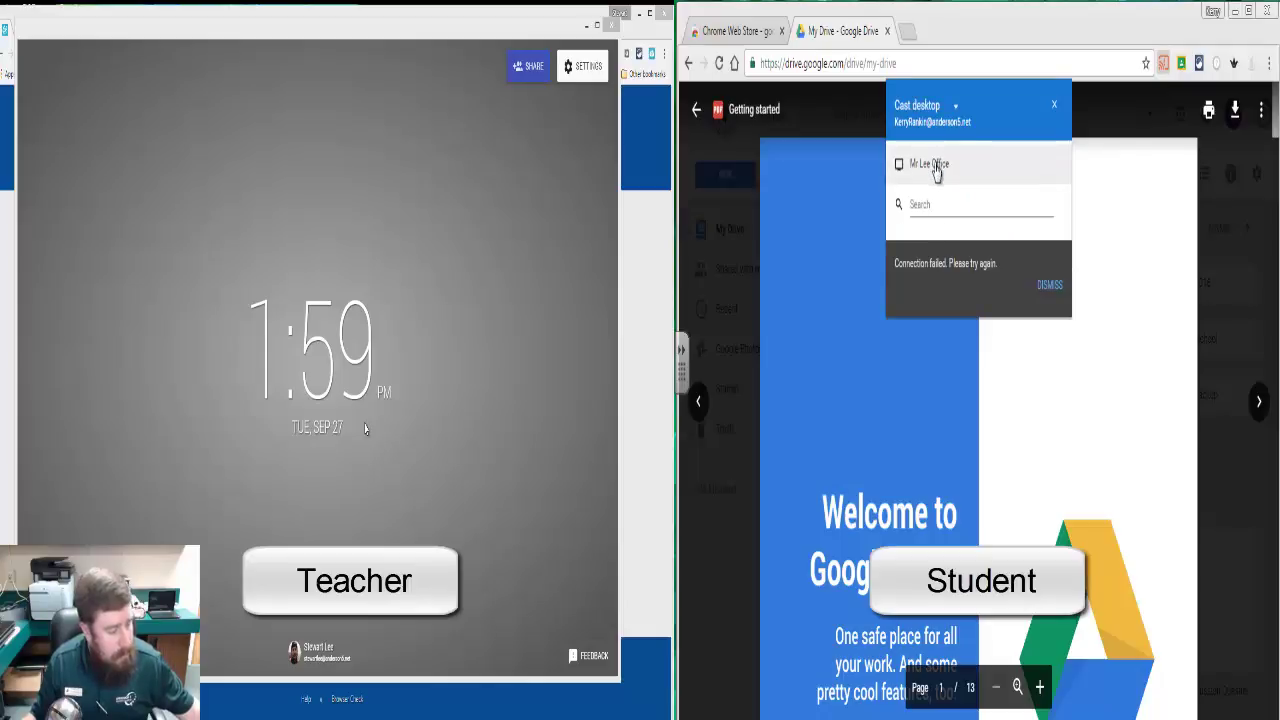
pyautogui.click(1050, 288)
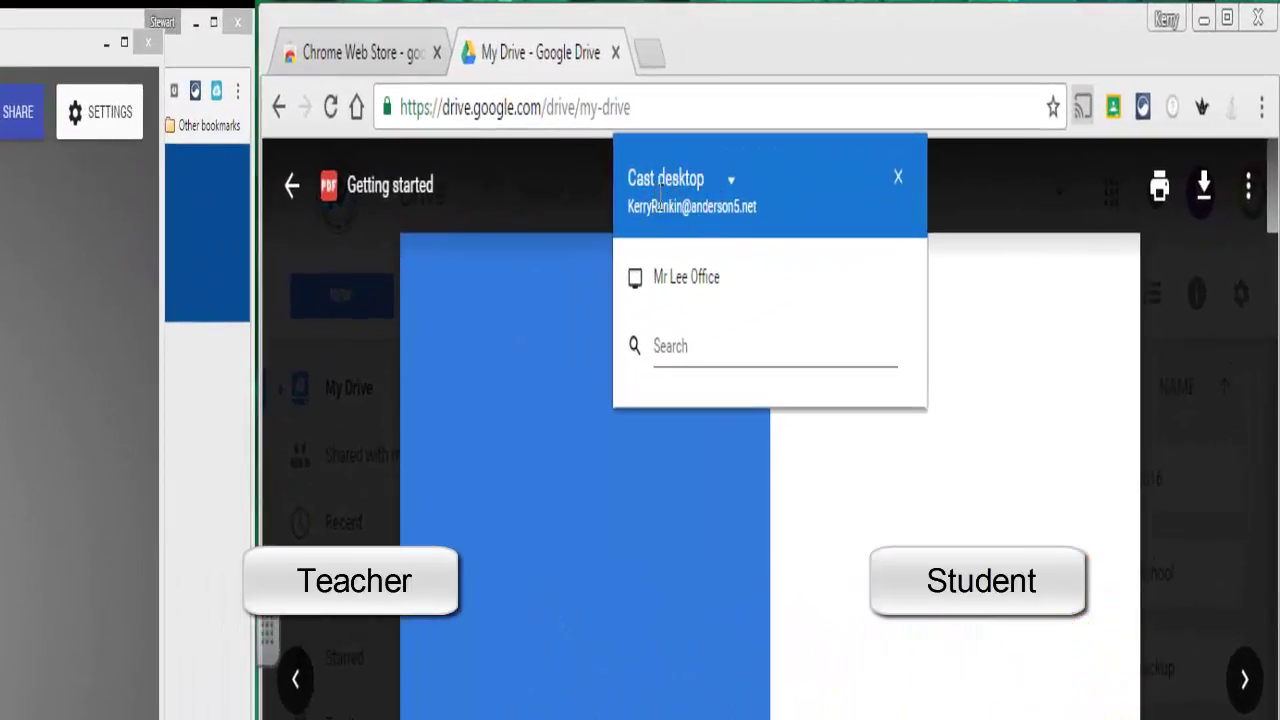
pyautogui.click(704, 277)
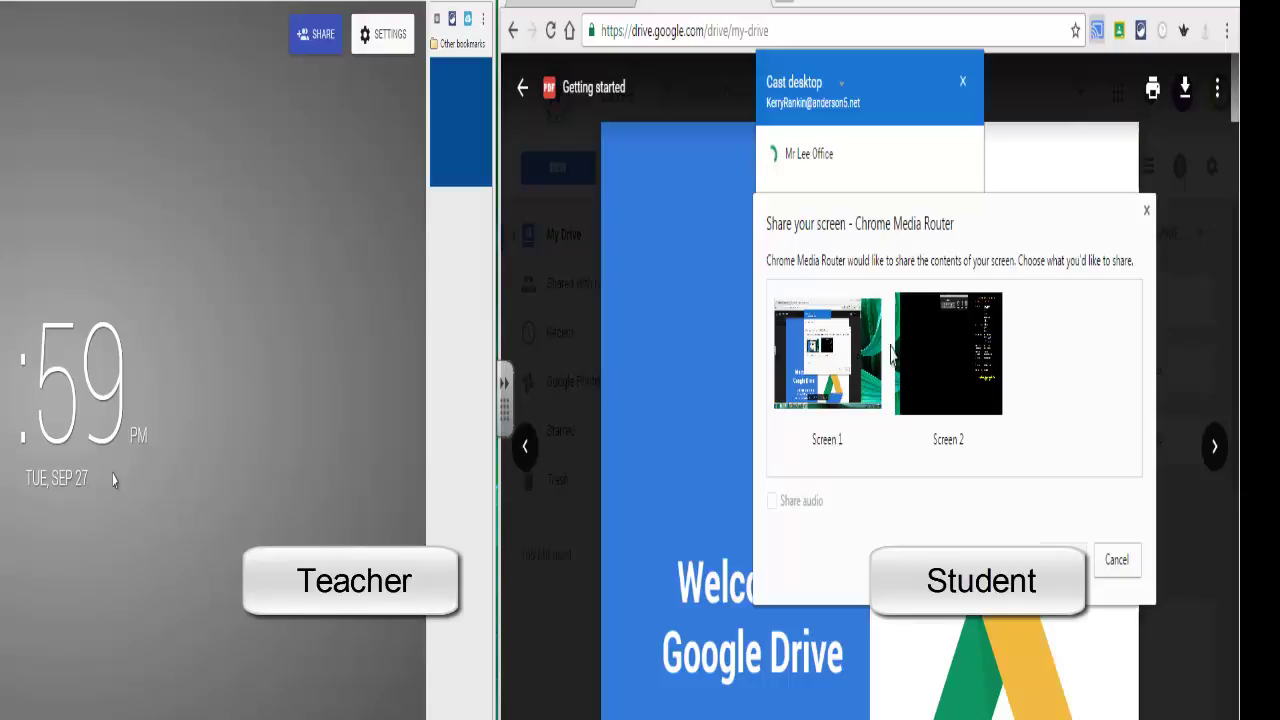
# Step: Share Screen 1 with audio to the teacher's receiver
pyautogui.click(870, 365)
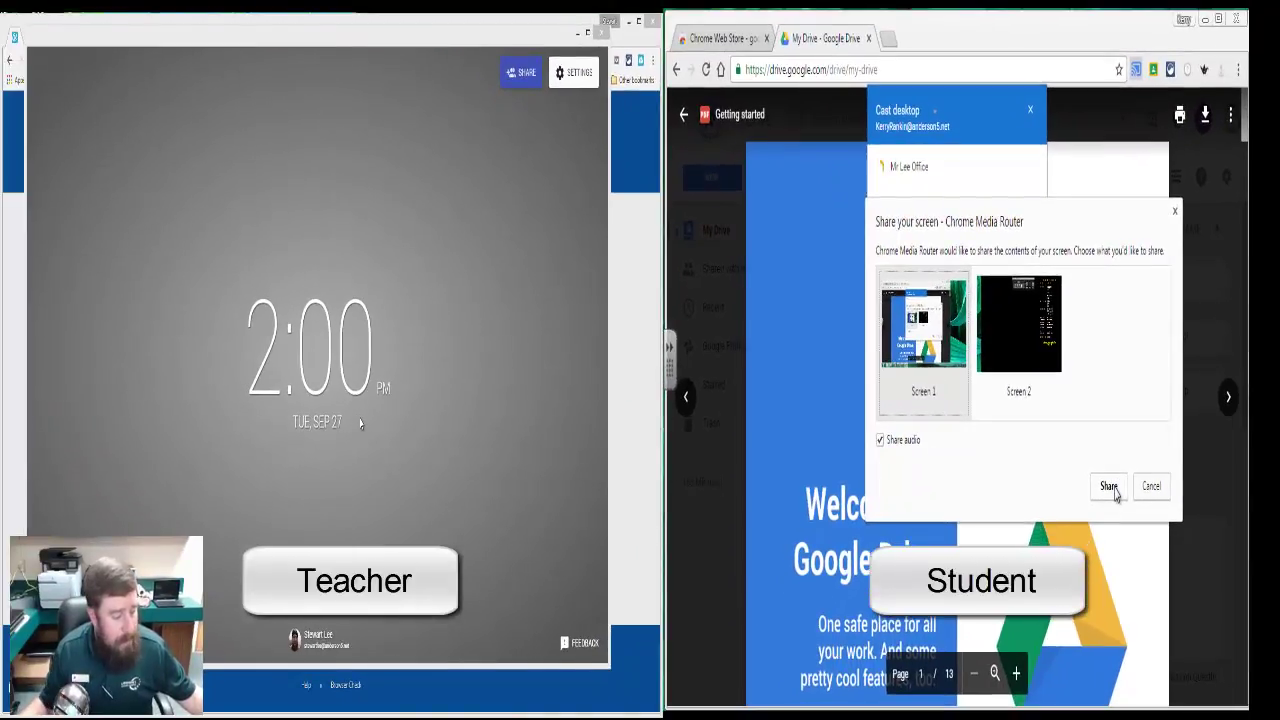
pyautogui.click(1109, 487)
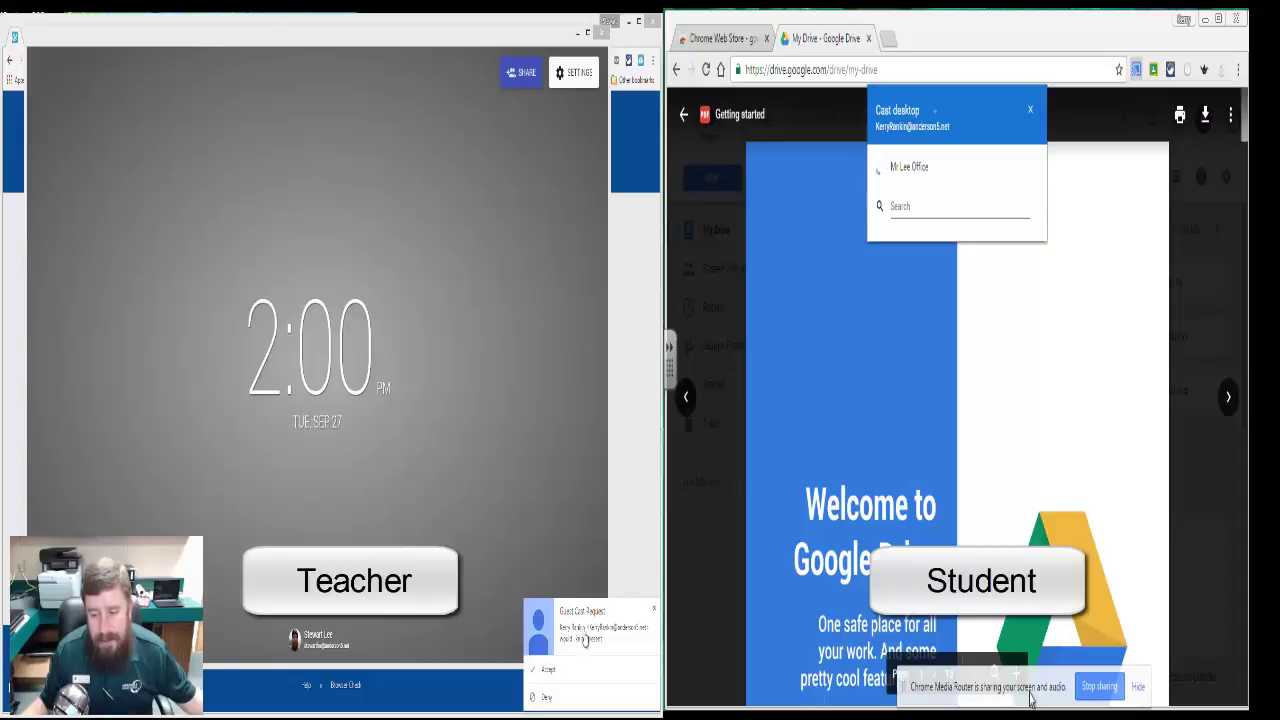
# Step: Accept the guest cast request on the teacher's side, flip between tabs, then minimize Chrome
pyautogui.click(547, 671)
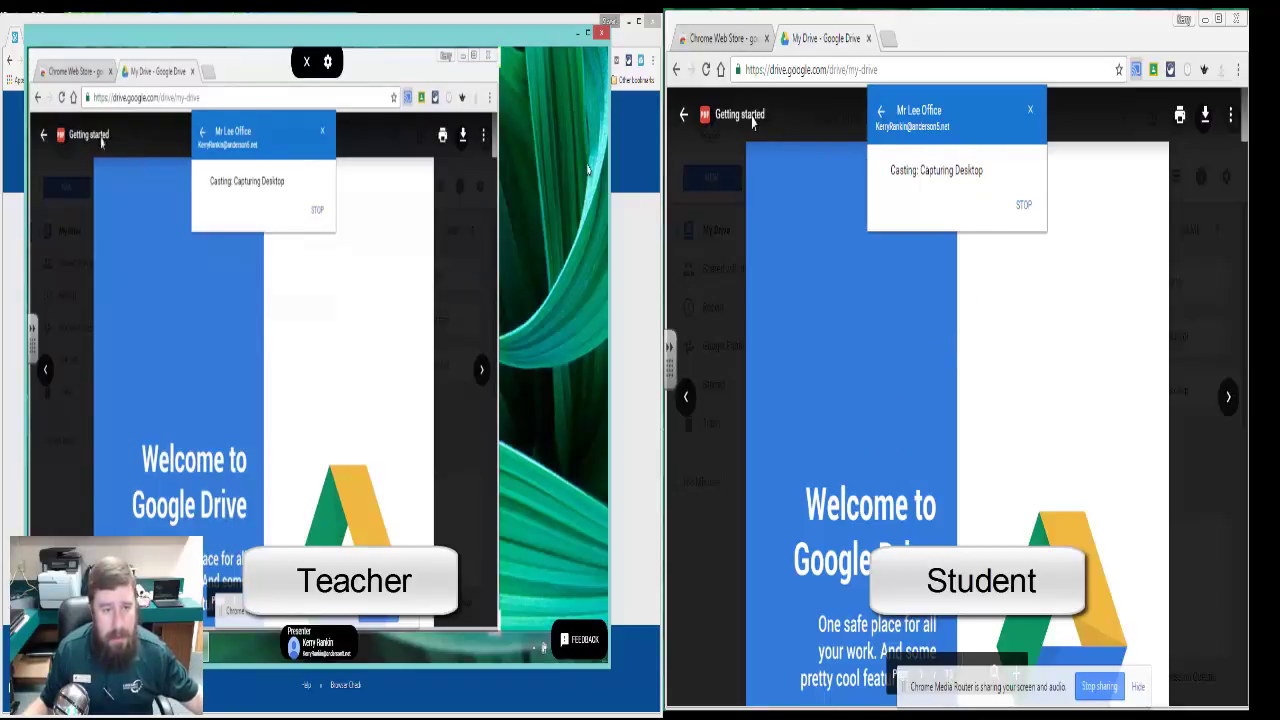
pyautogui.click(722, 38)
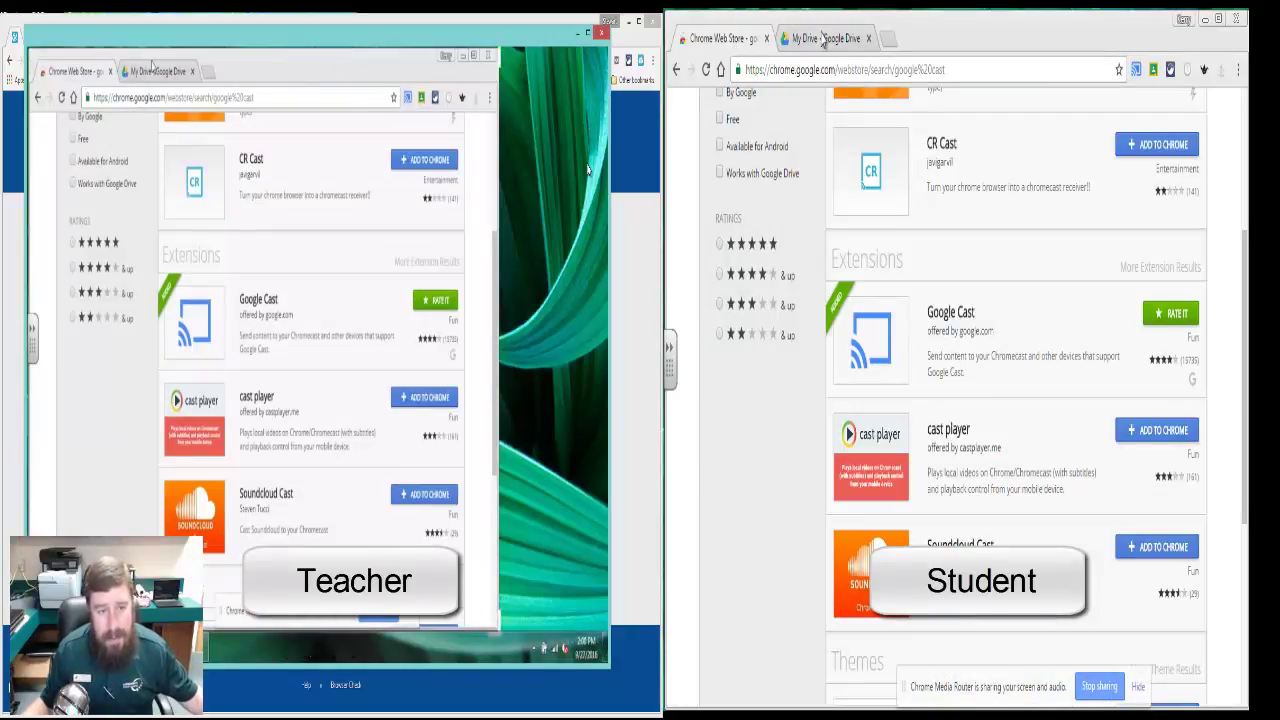
pyautogui.click(822, 40)
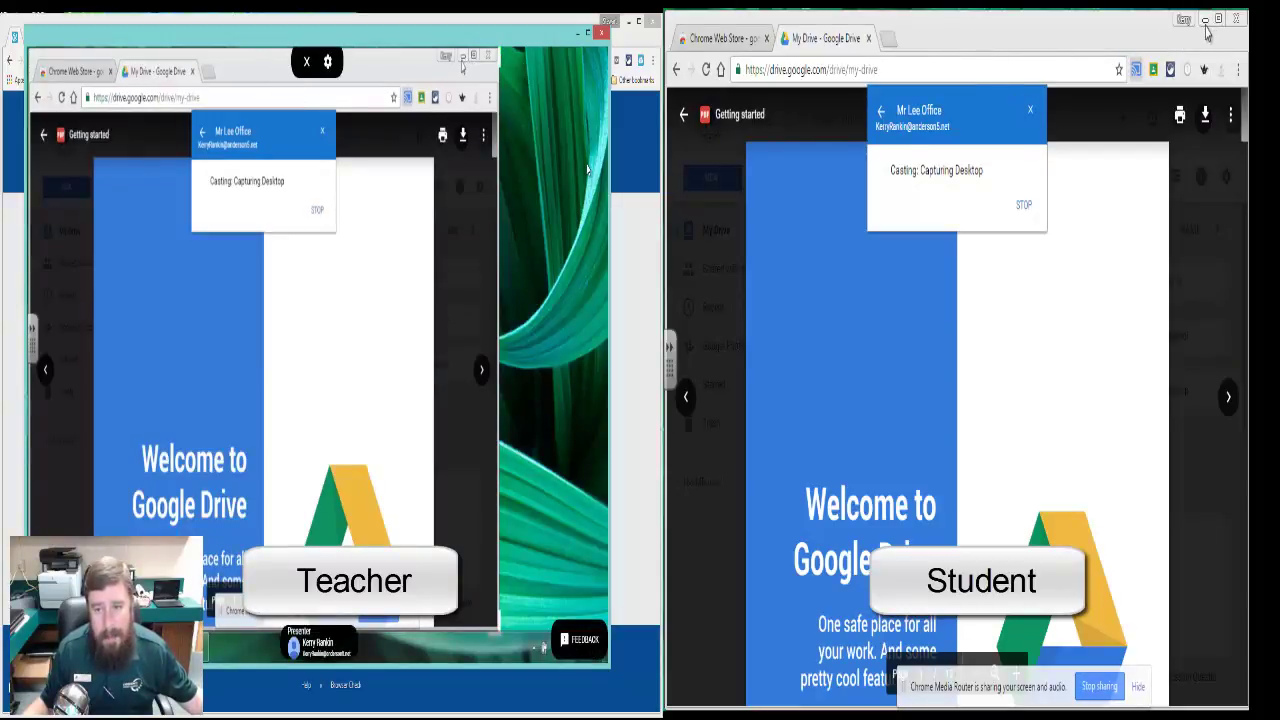
pyautogui.click(1205, 22)
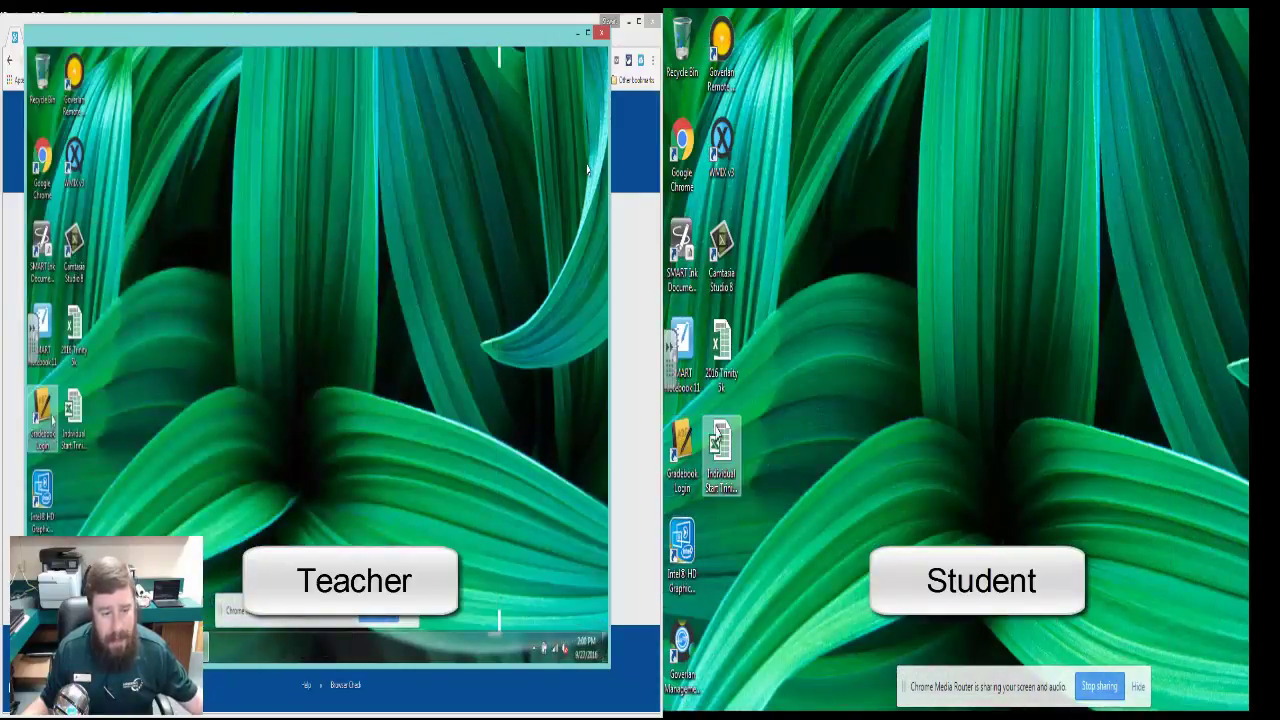
pyautogui.doubleClick(724, 448)
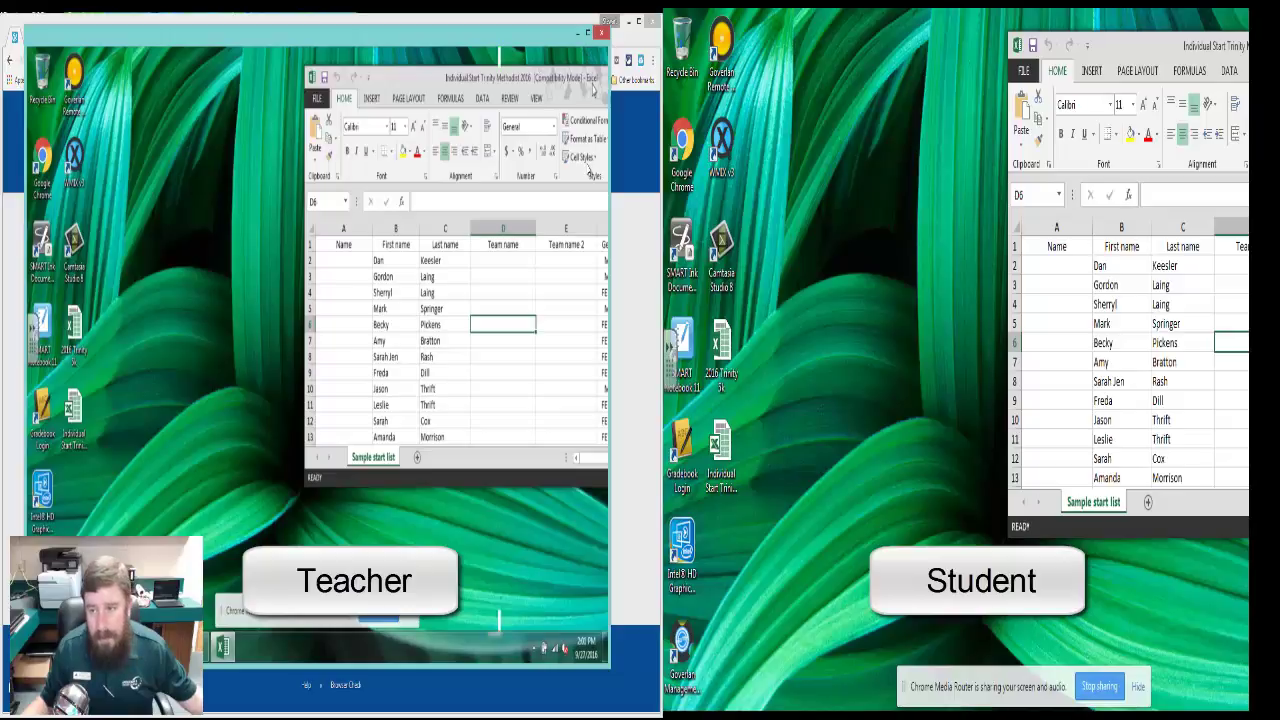
pyautogui.moveTo(595, 88); pyautogui.dragTo(425, 118)
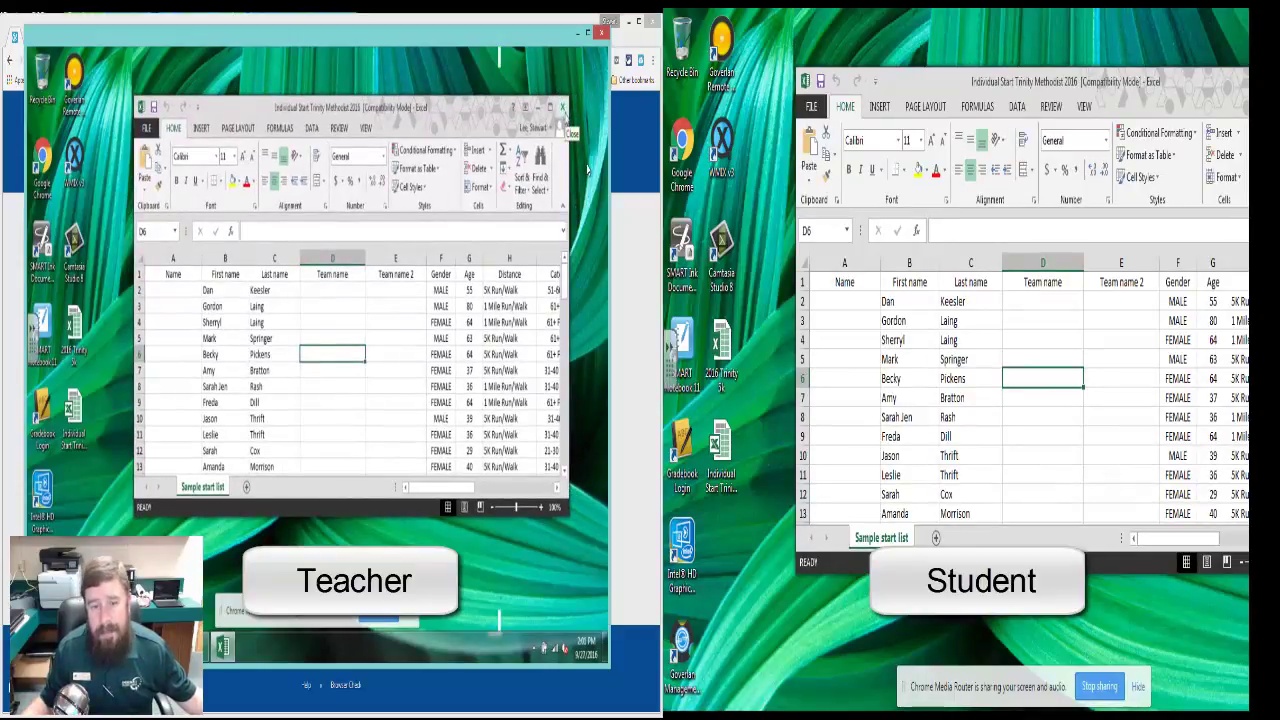
pyautogui.click(563, 107)
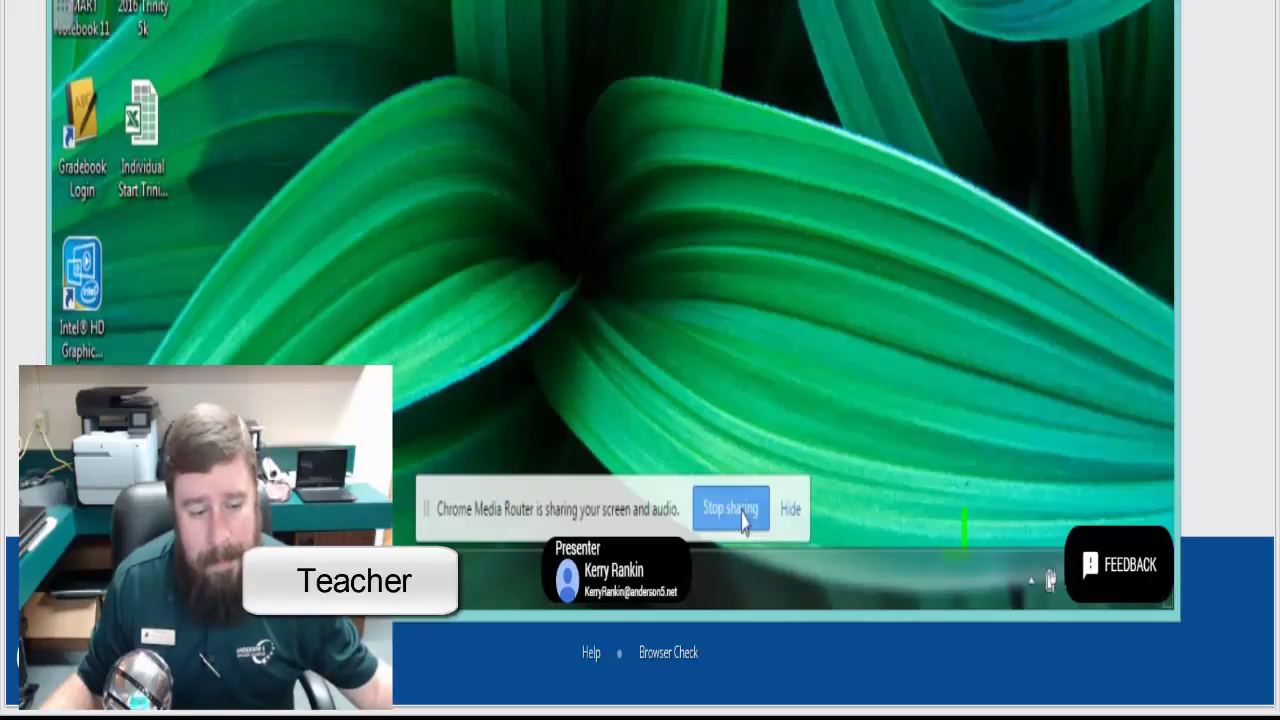
# Step: Stop sharing the screen and close the Cast for Education receiver window
pyautogui.click(740, 515)
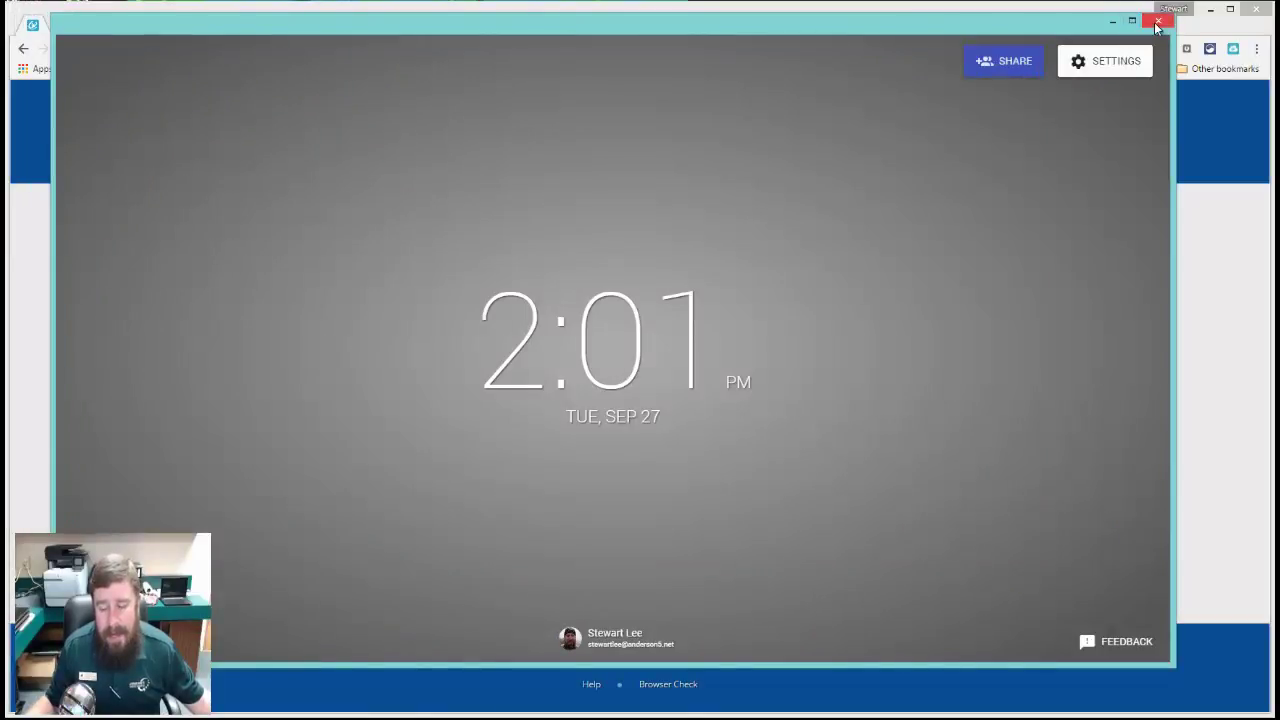
pyautogui.click(1157, 22)
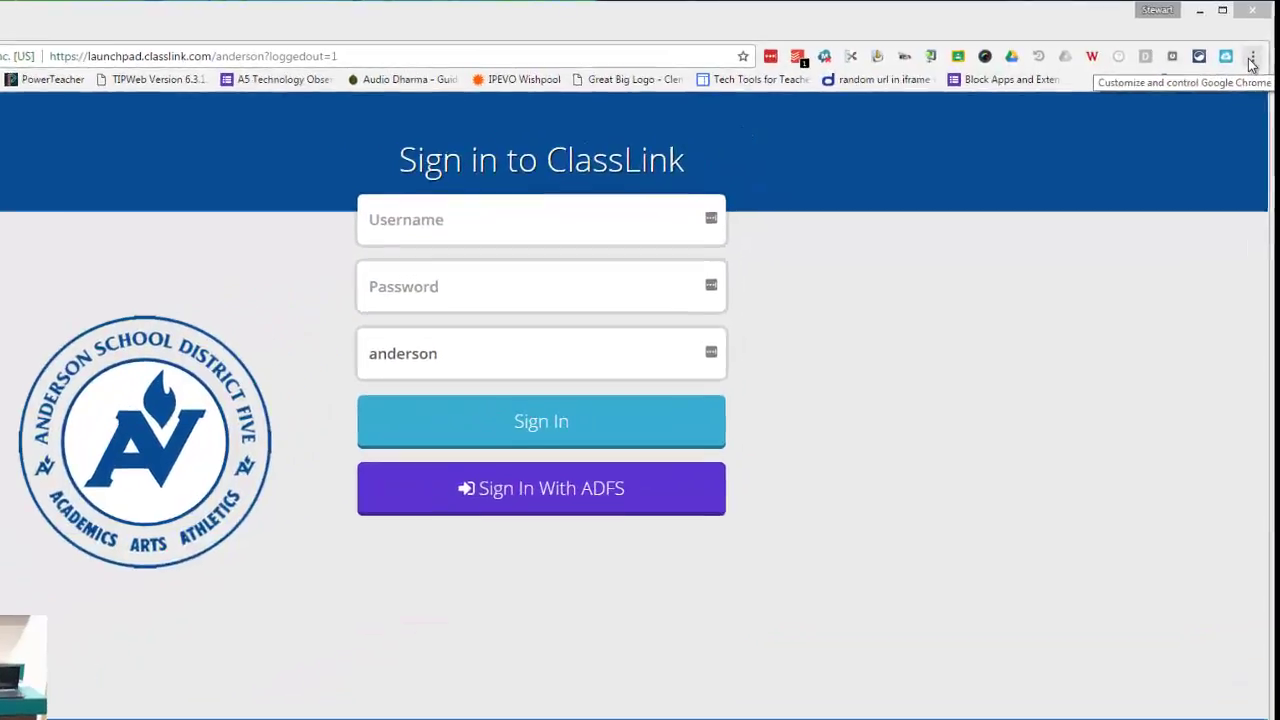
# Step: Open Chrome's Settings from the three-dot menu
pyautogui.click(1251, 63)
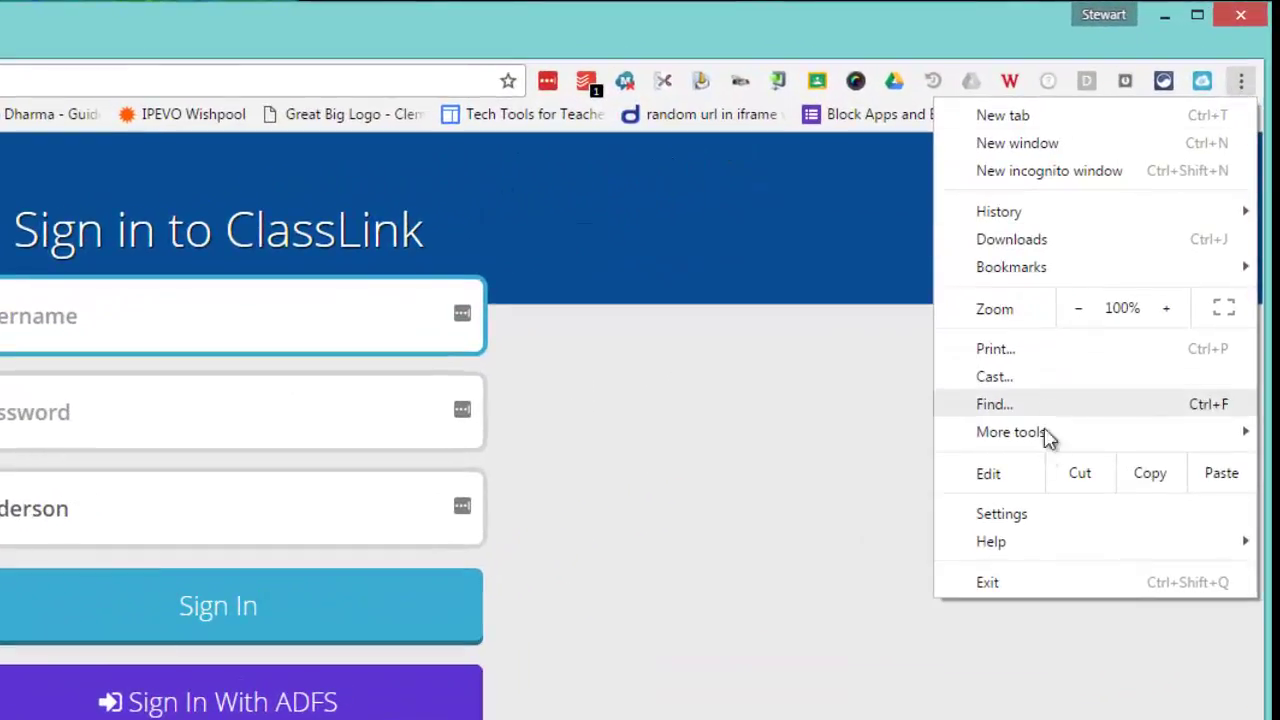
pyautogui.click(1033, 514)
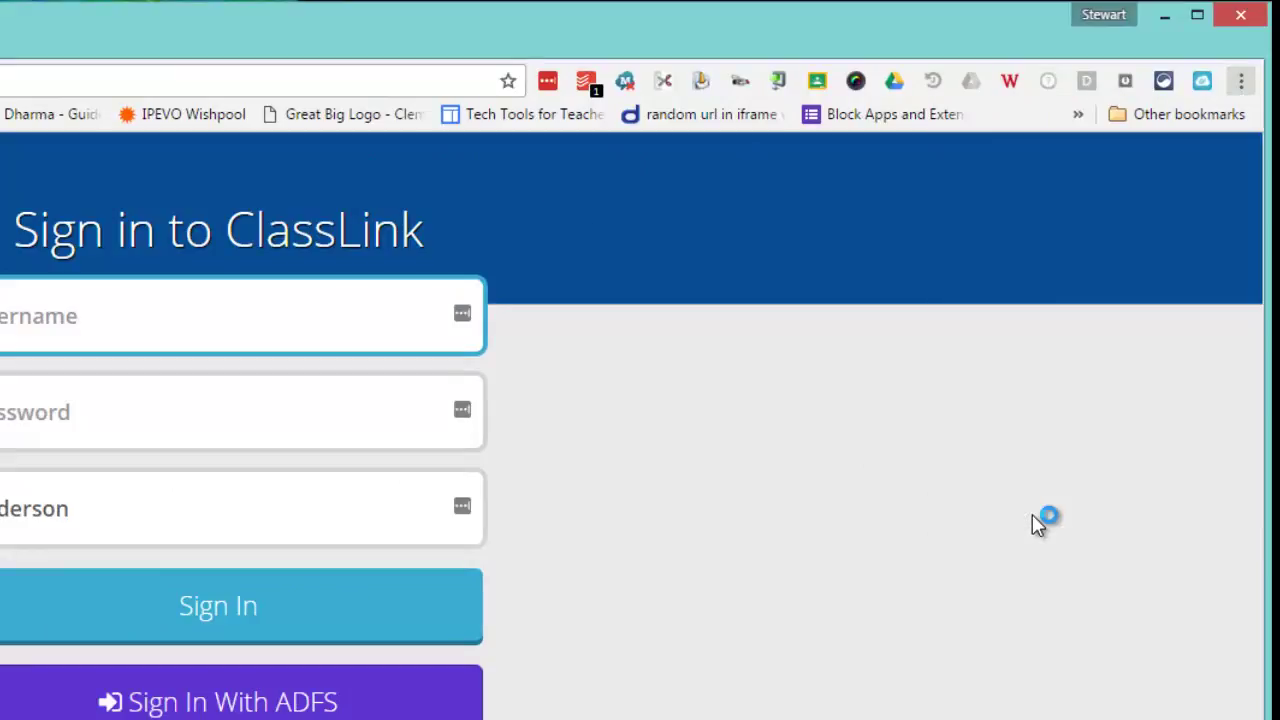